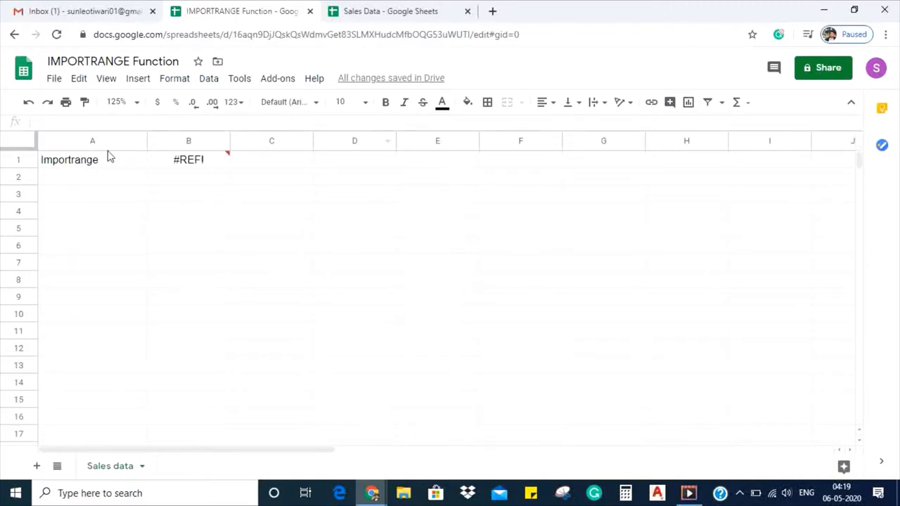
- Clear the old Importrange label and formula from cells A1:B1 of the IMPORTRANGE Function spreadsheet
click(100, 165)
mouse_move(228, 171)
key(Delete)
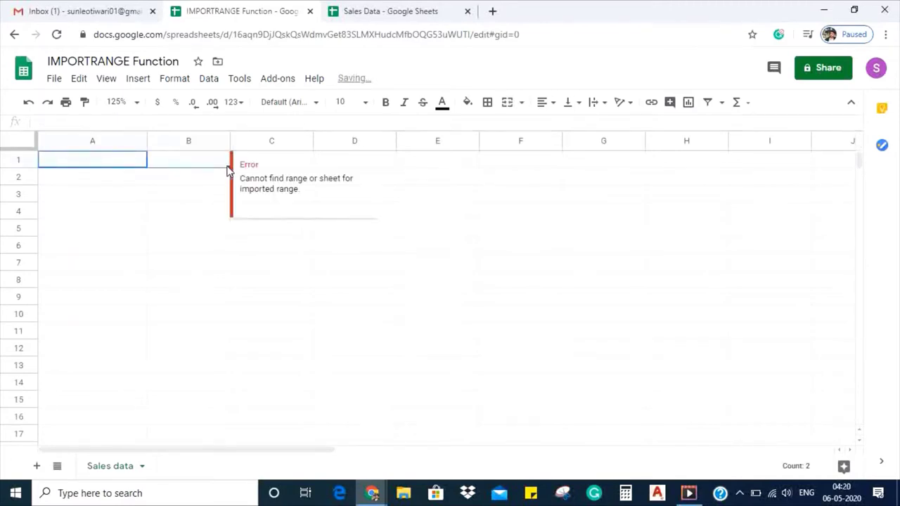
click(130, 181)
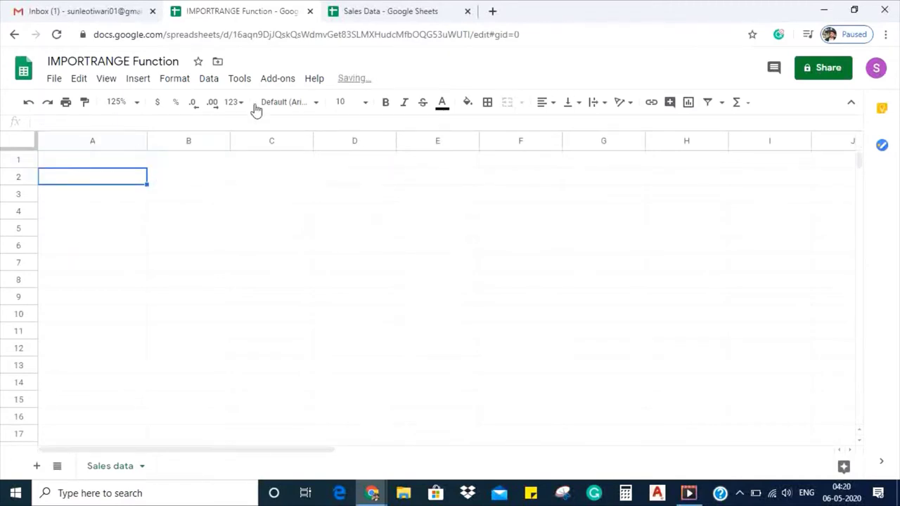
- Examine the header row of the Sales Data spreadsheet, from OrderDate through Total
click(408, 9)
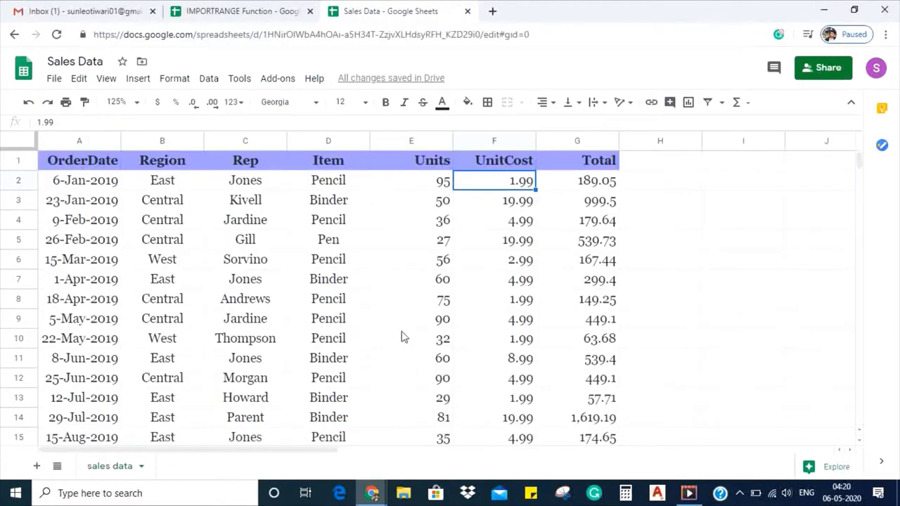
click(101, 168)
key(Right)
key(Right)
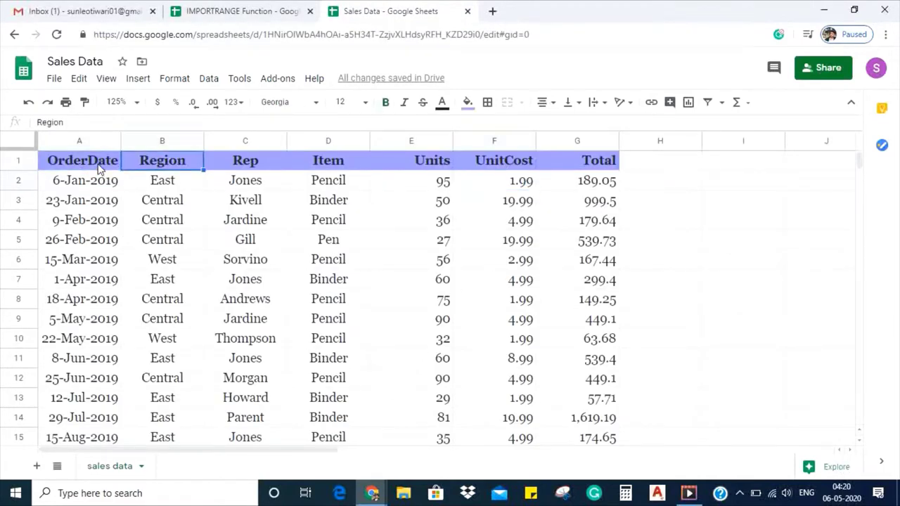
key(Right)
key(Right)
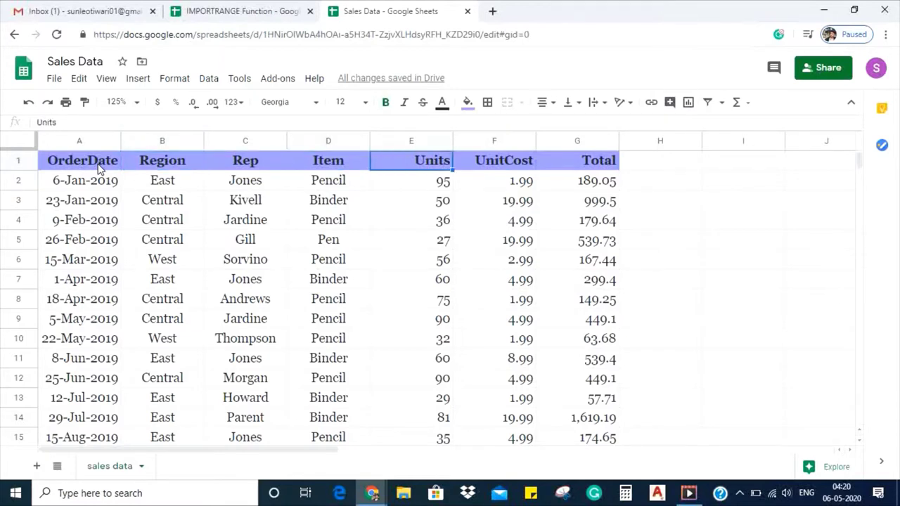
key(Right)
key(Right)
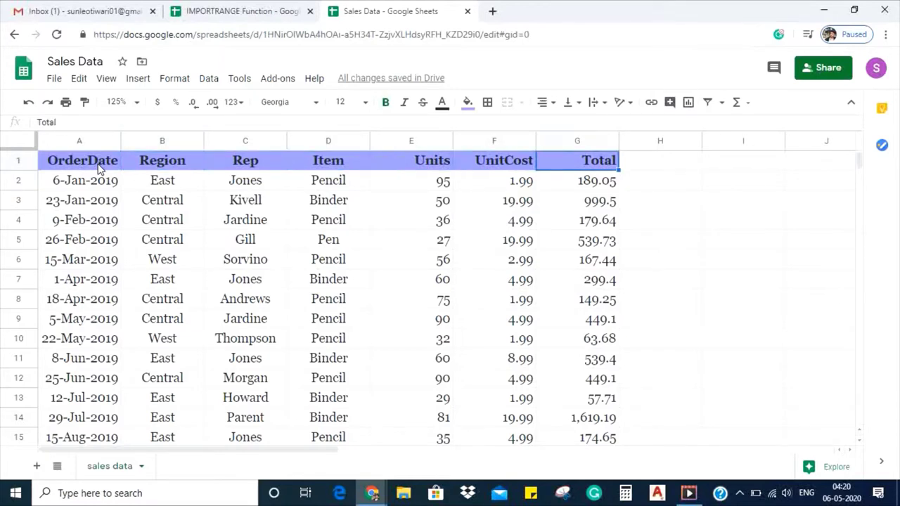
key(Left)
key(Down)
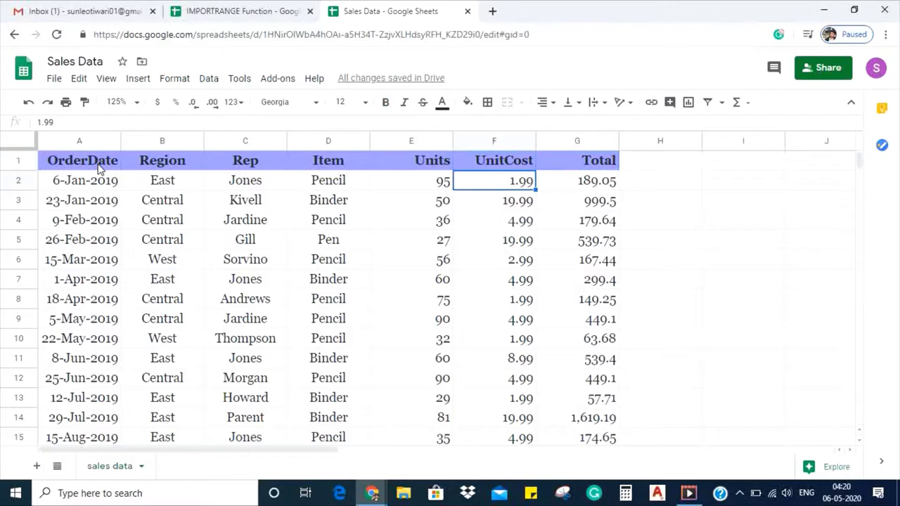
- Examine the UnitCost values in F2:F9 of the Sales Data spreadsheet
key(shift+Down)
key(shift+Down)
key(shift+Down)
key(shift+Down)
key(shift+Down)
key(shift+Down)
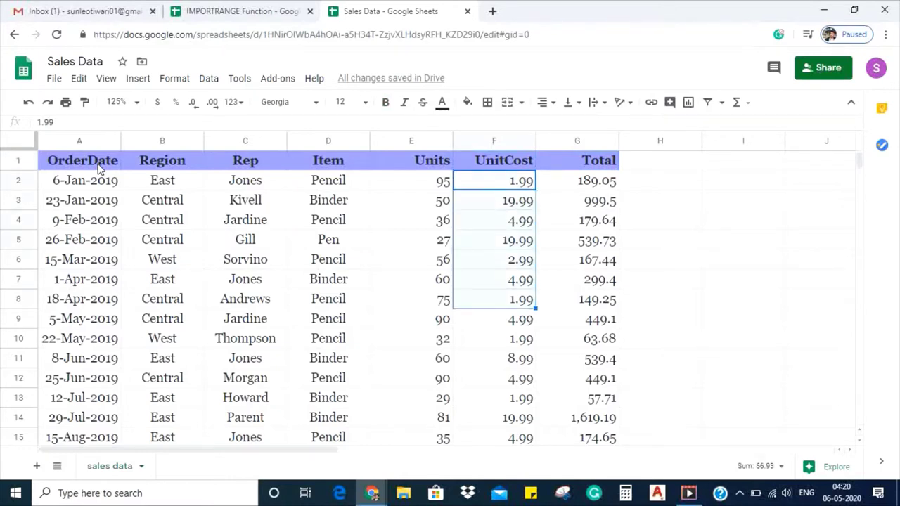
key(shift+Down)
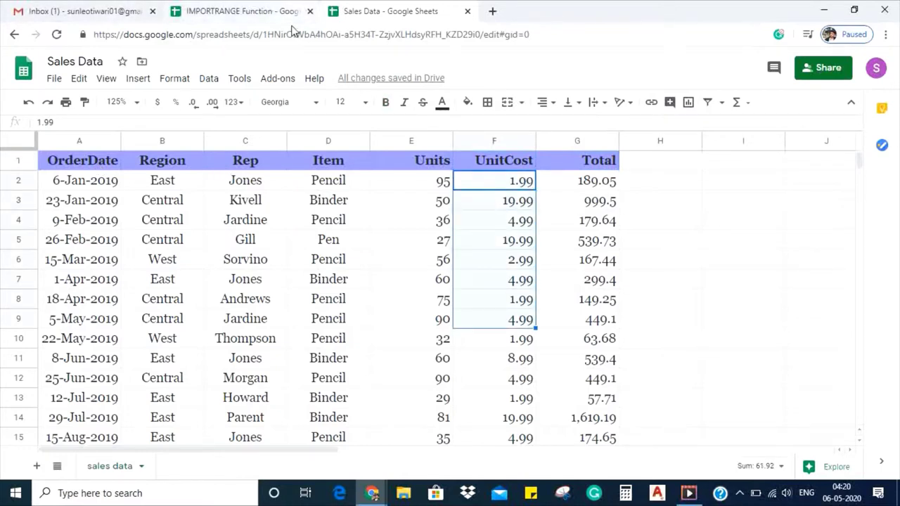
click(522, 184)
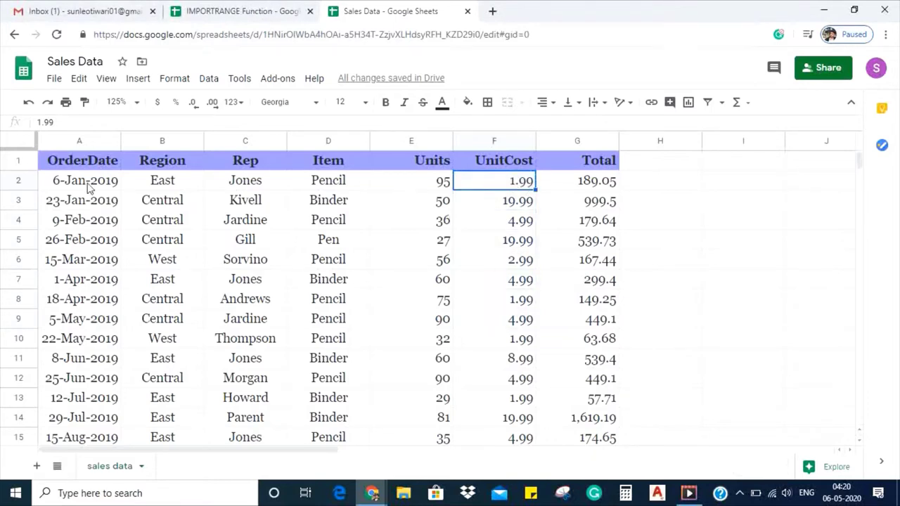
- Look through the order records down to the end of the sales table and back up
click(140, 287)
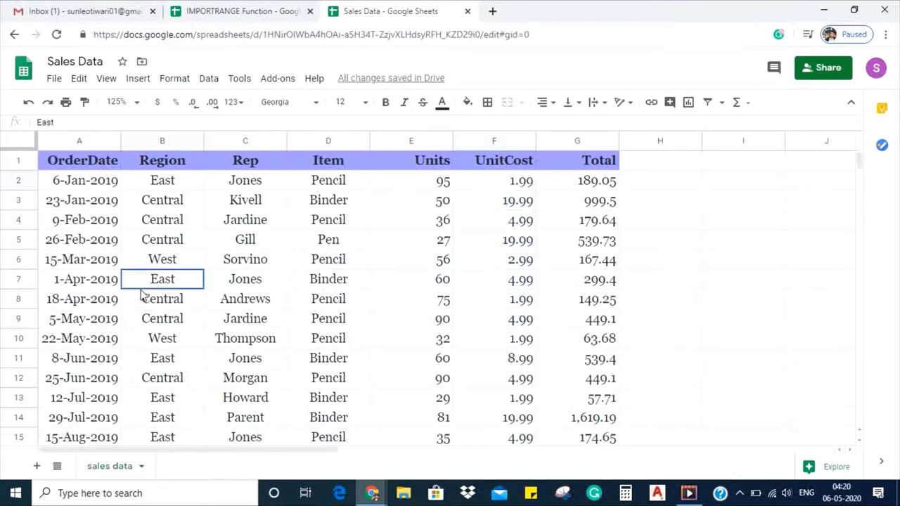
key(Left)
key(Down)
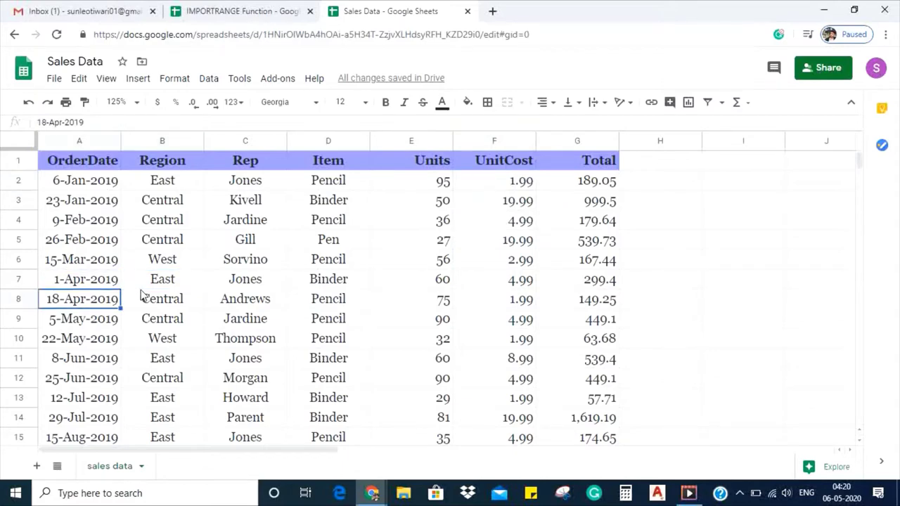
key(Down)
key(Down)
key(Down)
key(Down)
key(Down)
key(Down)
key(Down)
key(Down)
key(Down)
key(Down)
key(Down)
key(Down)
key(Down)
key(Down)
key(Down)
key(Down)
key(Down)
key(Down)
key(Down)
key(Down)
key(Up)
key(Up)
key(Up)
key(Up)
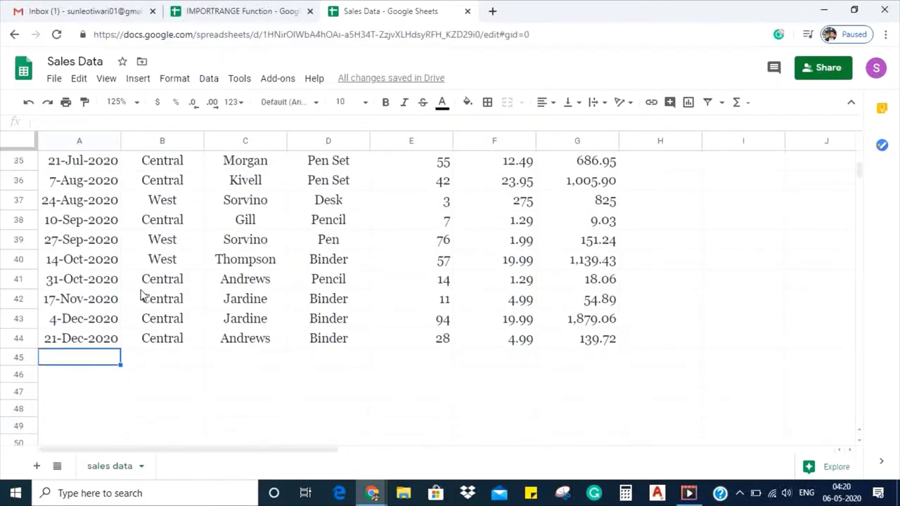
key(Up)
key(Up)
key(Up)
key(Up)
key(Up)
key(Up)
key(Up)
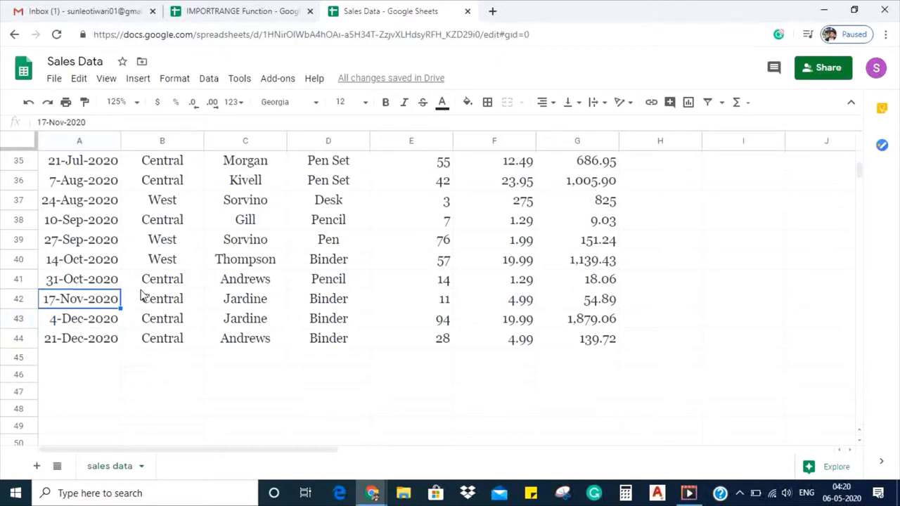
key(Up)
key(Up)
key(Up)
key(Up)
key(Up)
key(Up)
key(Up)
key(Up)
key(Up)
key(Up)
key(Up)
key(Up)
key(Up)
key(Up)
key(Up)
key(Up)
key(Up)
key(Up)
key(Up)
key(Up)
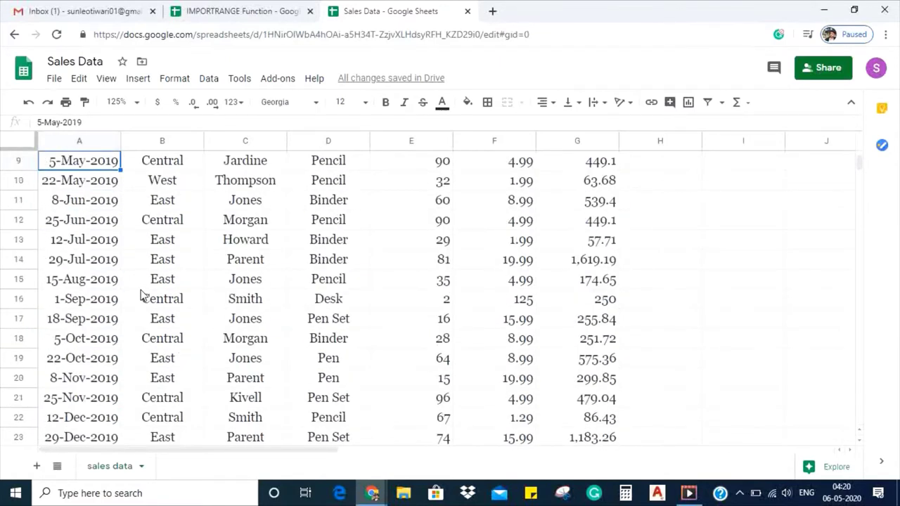
- Label cell A2 of the IMPORTRANGE Function spreadsheet as Importrange
click(245, 10)
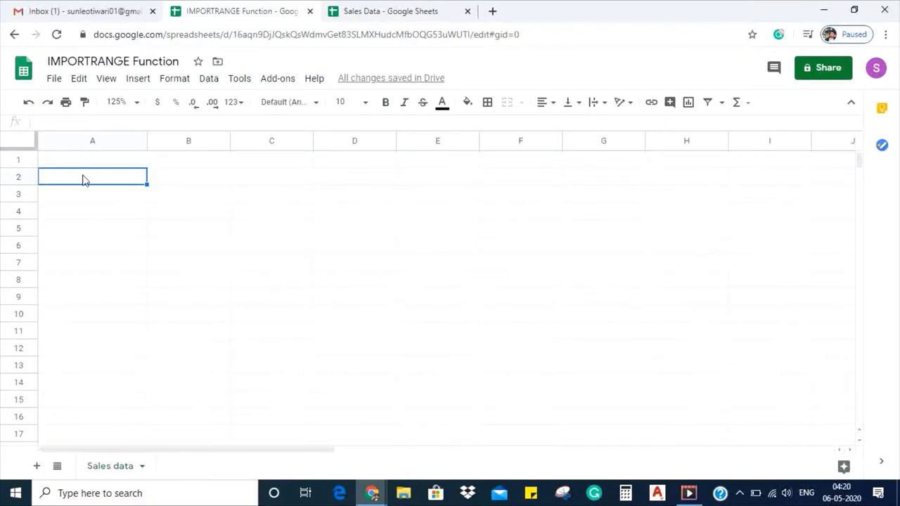
text(Impor)
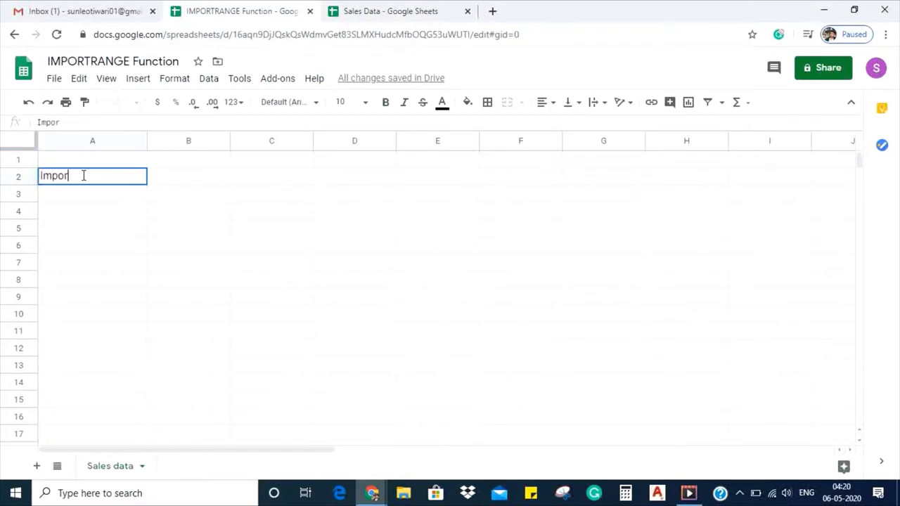
text(trange)
key(Tab)
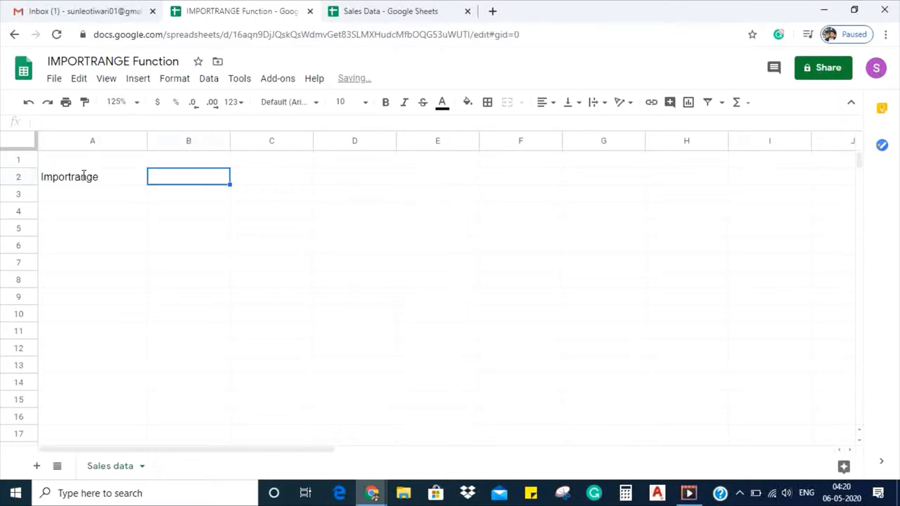
- Start an IMPORTRANGE formula in cell B2, up to its opening parenthesis
text(=)
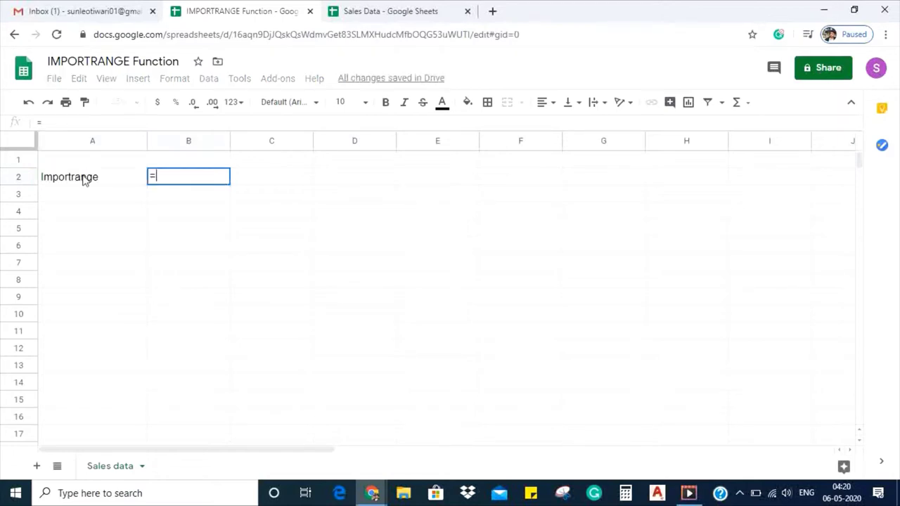
text(impo)
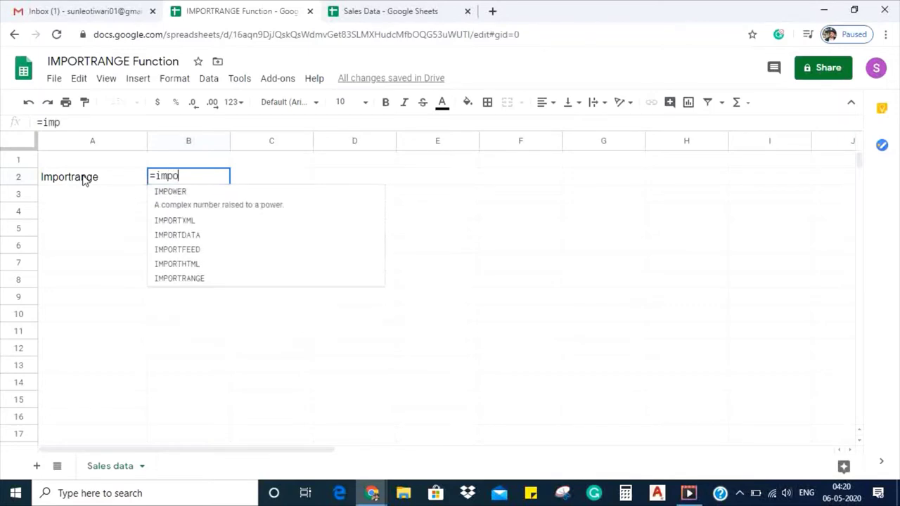
text(rtra)
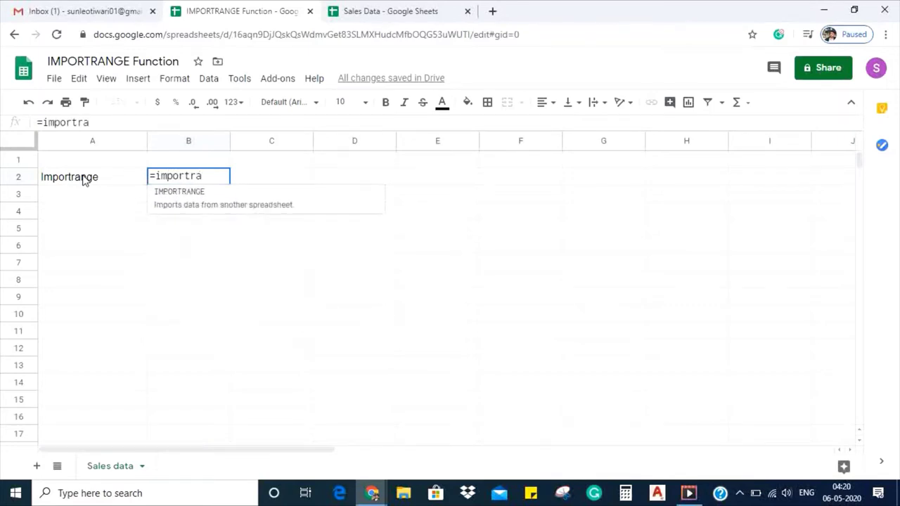
key(Tab)
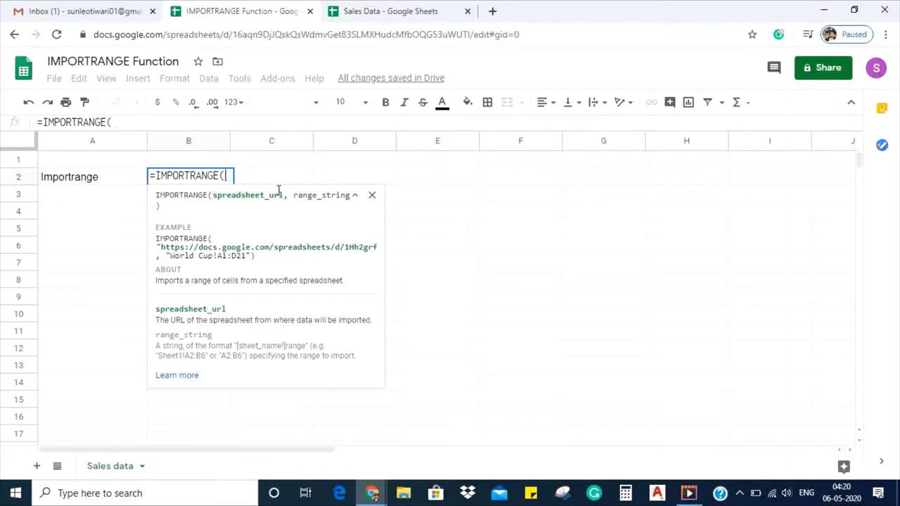
- Copy the full URL of the Sales Data spreadsheet
click(390, 10)
click(317, 34)
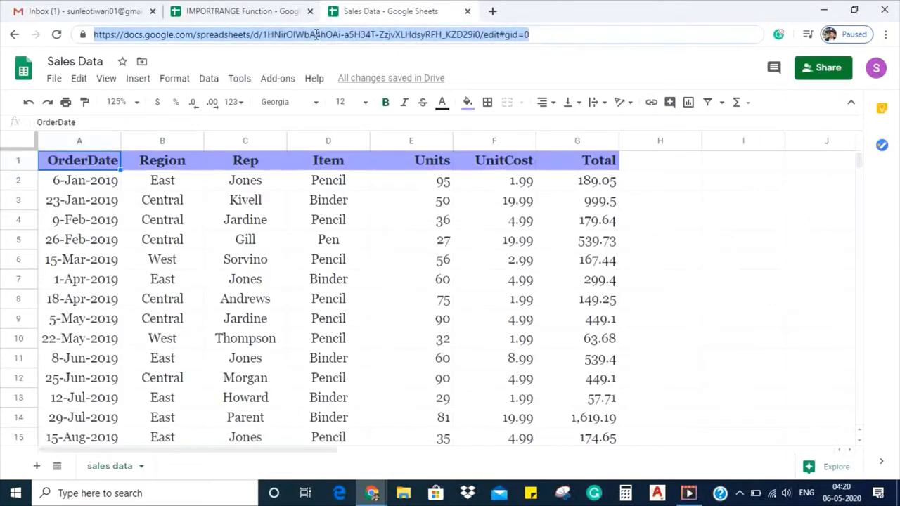
right_click(316, 34)
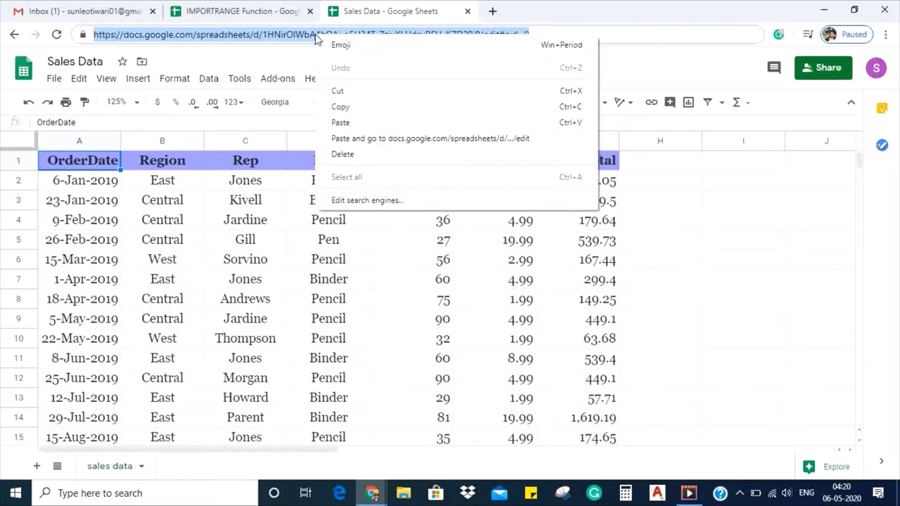
click(340, 109)
- Insert the copied spreadsheet URL in double quotes as the formula's first argument in B2, followed by a comma
click(253, 8)
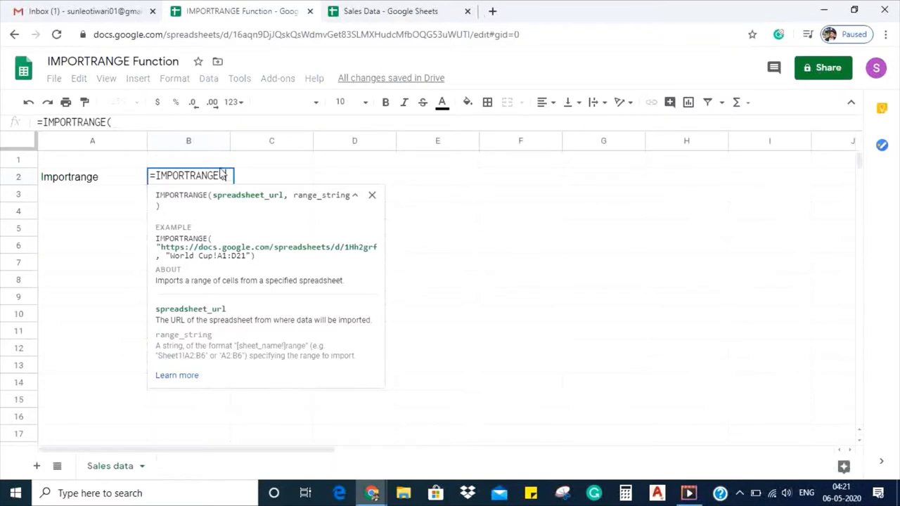
text(")
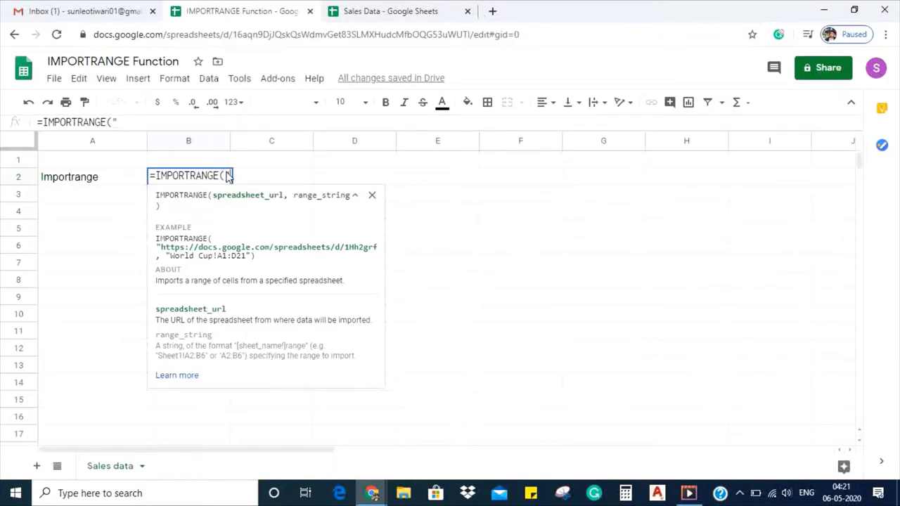
text(V)
key(BackSpace)
key(ctrl+v)
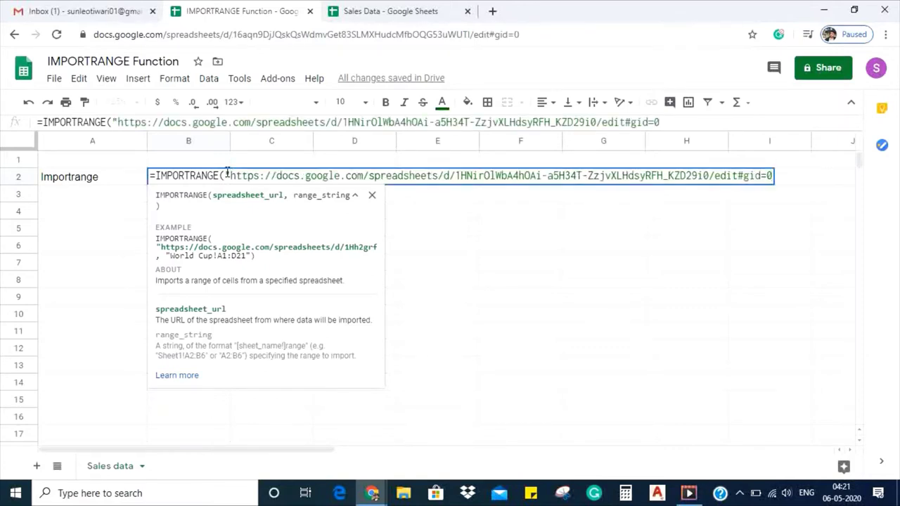
text(",)
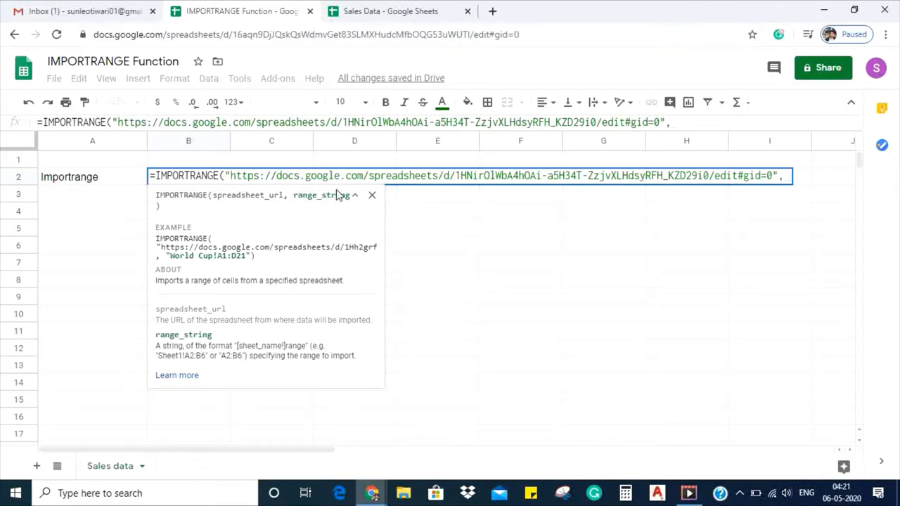
- Check the sheet name in the Sales Data spreadsheet and add sales data after the comma in the B2 formula
click(346, 10)
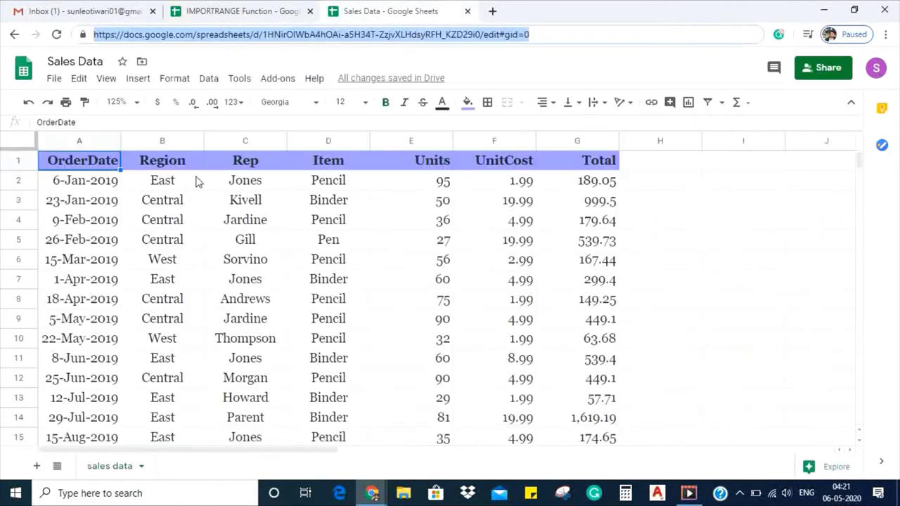
click(101, 469)
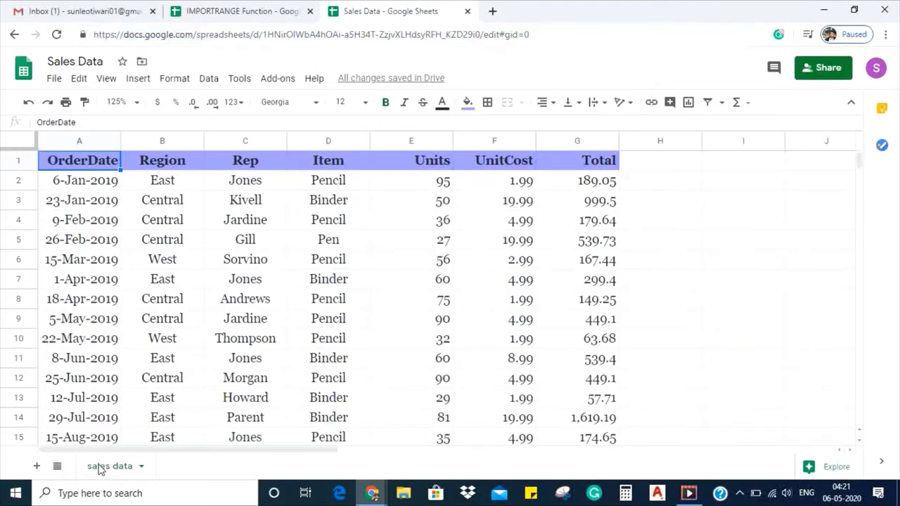
double_click(111, 472)
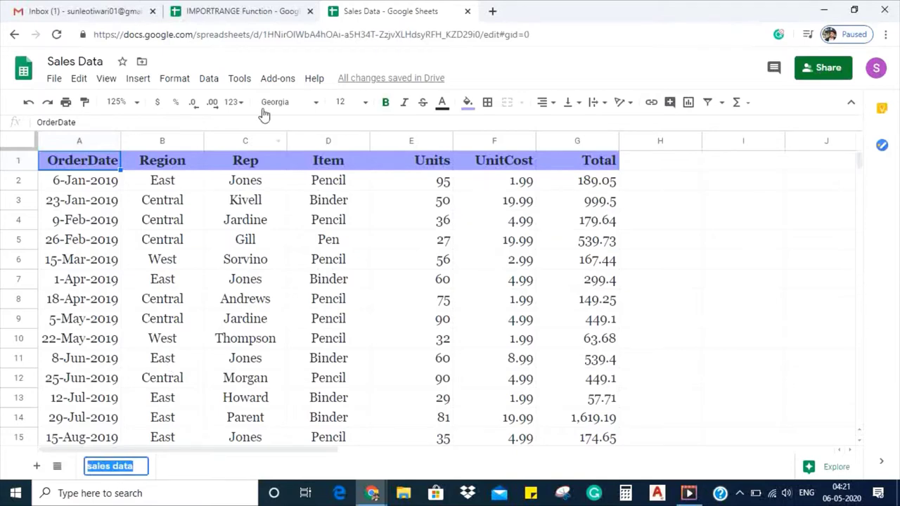
click(239, 20)
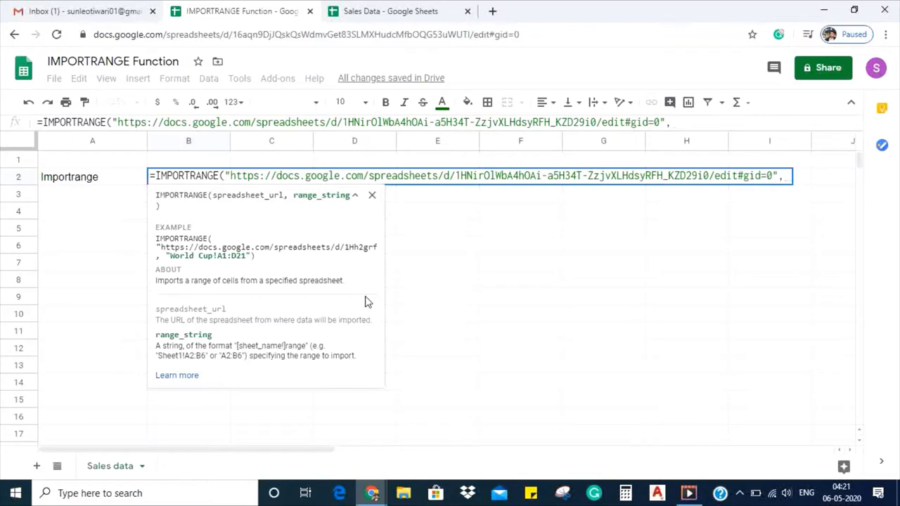
text(sales data)
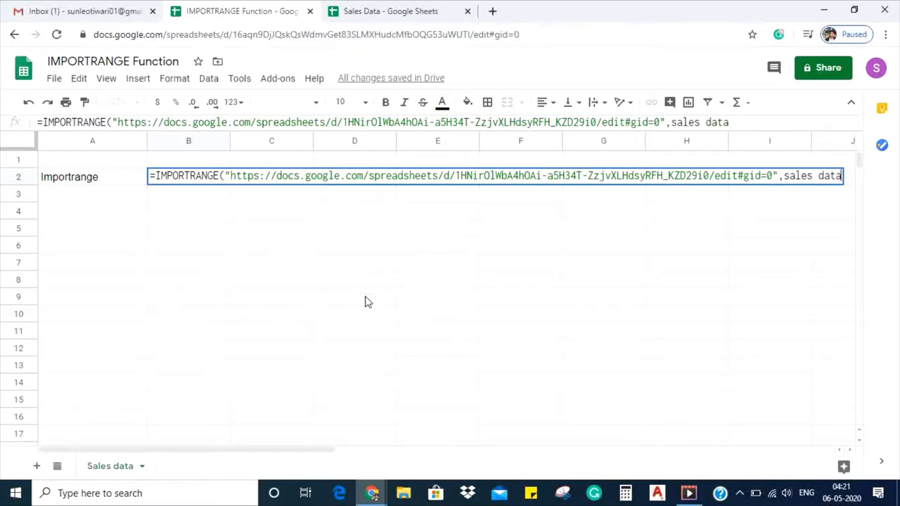
- Put an opening double quote before sales data in the B2 formula, leaving the range string open at its end
text(")
key(Left)
key(Left)
key(Left)
key(Left)
key(Left)
key(Left)
key(Left)
key(Left)
key(Left)
key(Left)
key(Left)
text(")
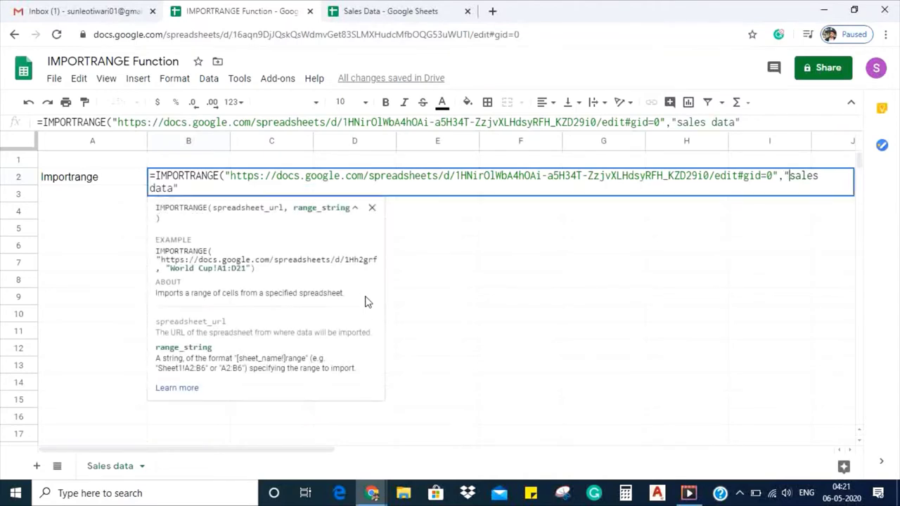
key(End)
key(BackSpace)
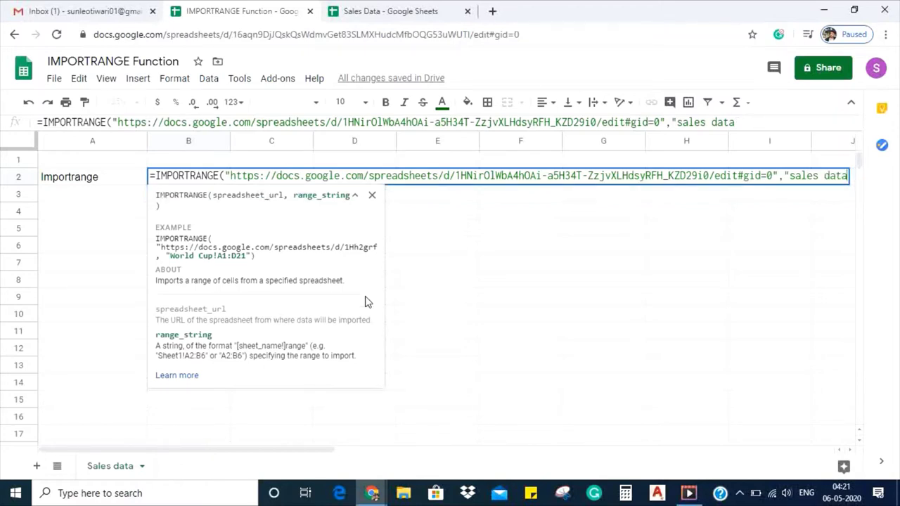
- Complete the B2 formula's range string as sales data!E2, the first Units value in the Sales Data spreadsheet, and enter the formula
text(!)
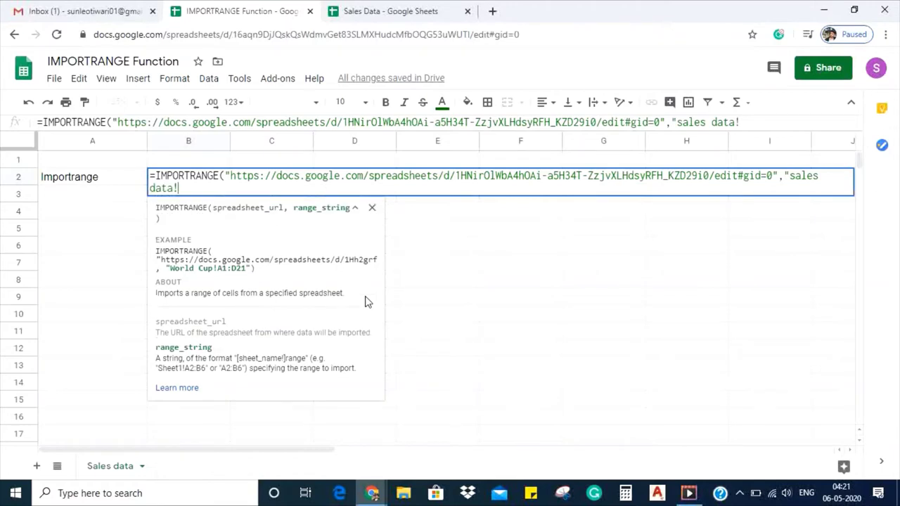
click(386, 10)
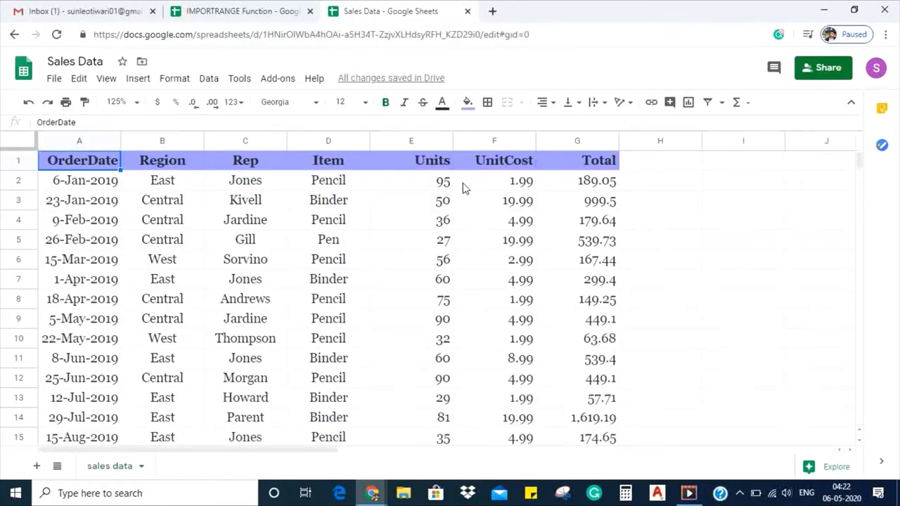
click(445, 186)
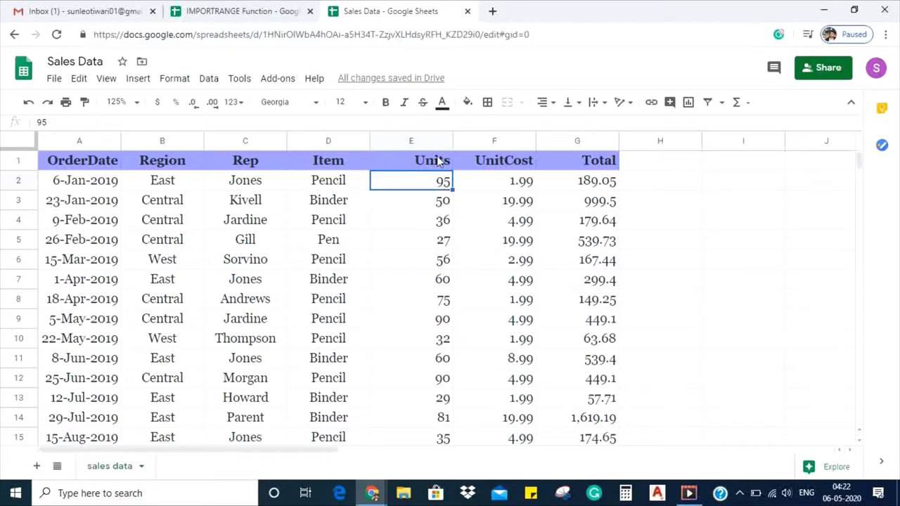
click(247, 9)
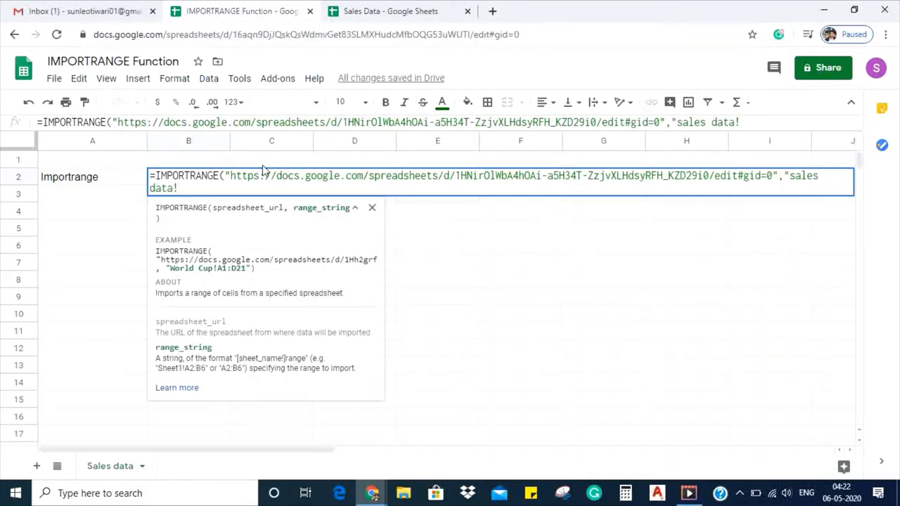
text(E2"))
key(Return)
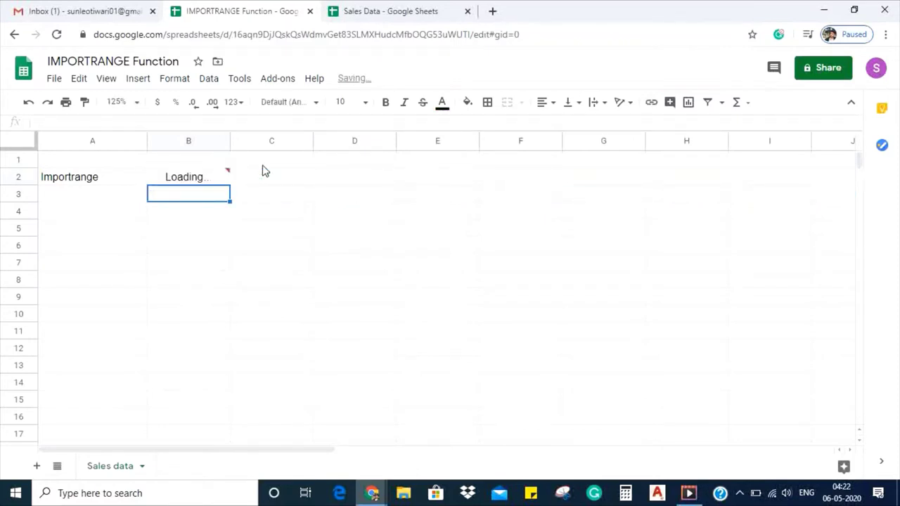
click(214, 177)
- Examine the Units column in the Sales Data spreadsheet by extending a selection from E2 down the rows
click(415, 9)
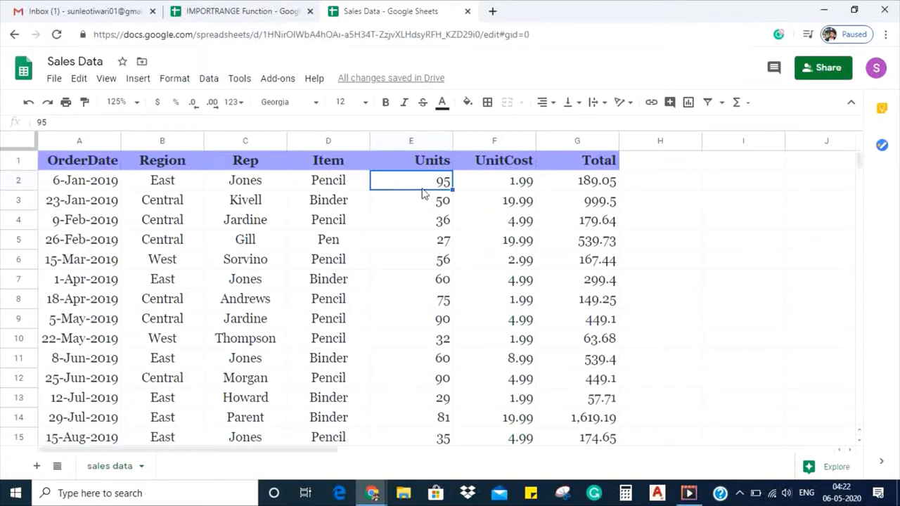
drag(415, 280, 426, 384)
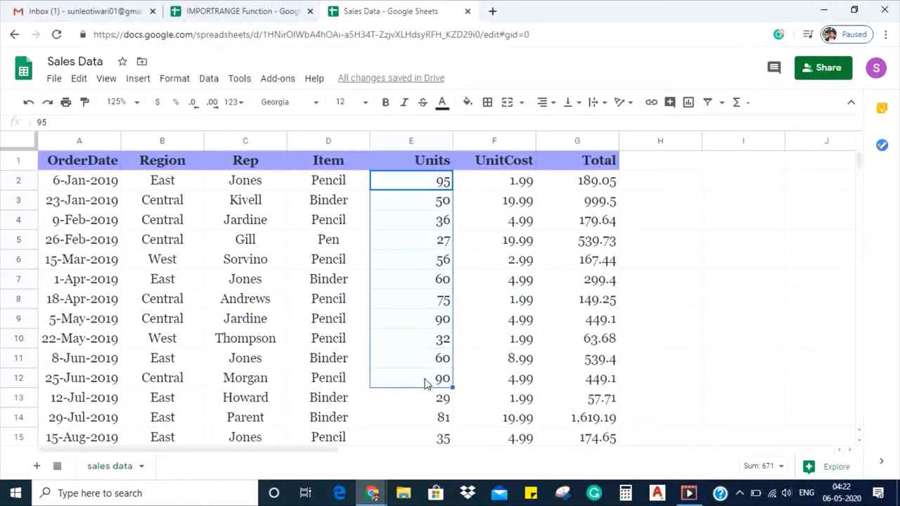
key(shift+Down)
key(shift+Down)
key(shift+Down)
key(shift+Down)
key(shift+Down)
key(shift+Down)
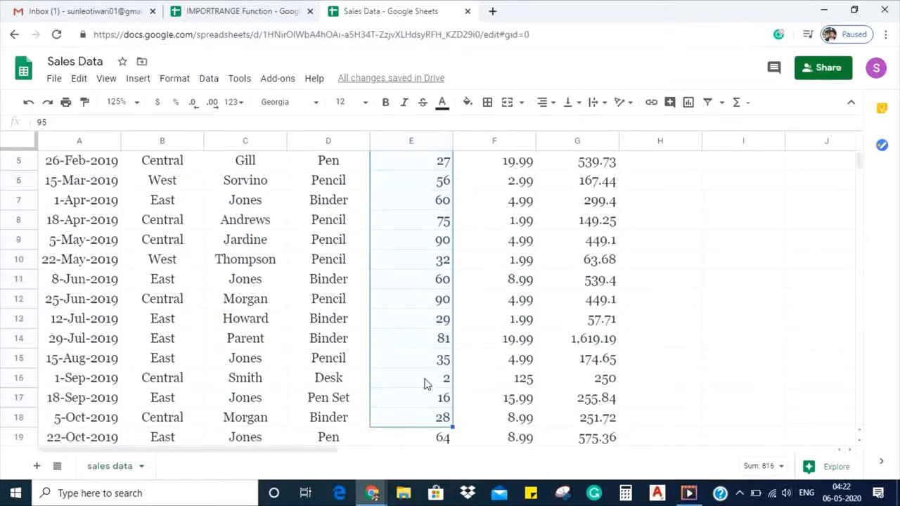
key(Up)
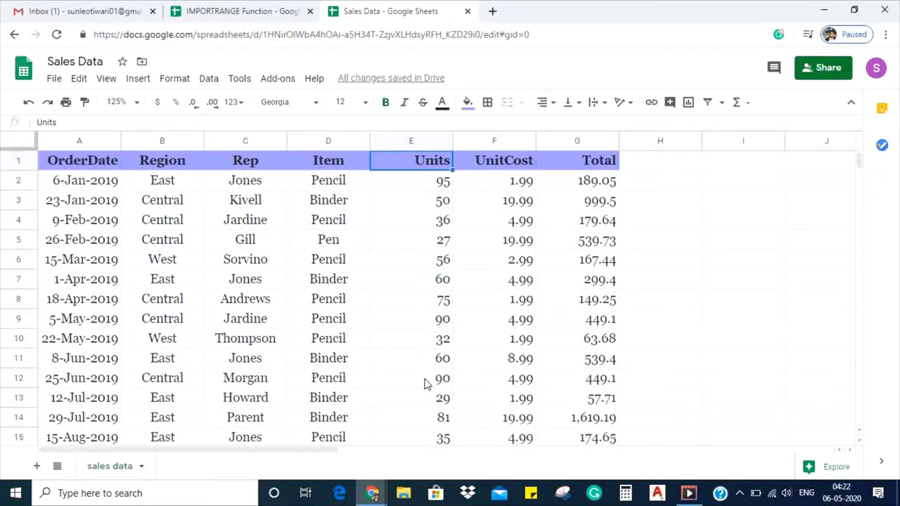
- Extend the imported range in the IMPORTRANGE Function spreadsheet's B2 formula to sales data!E2:E
click(243, 14)
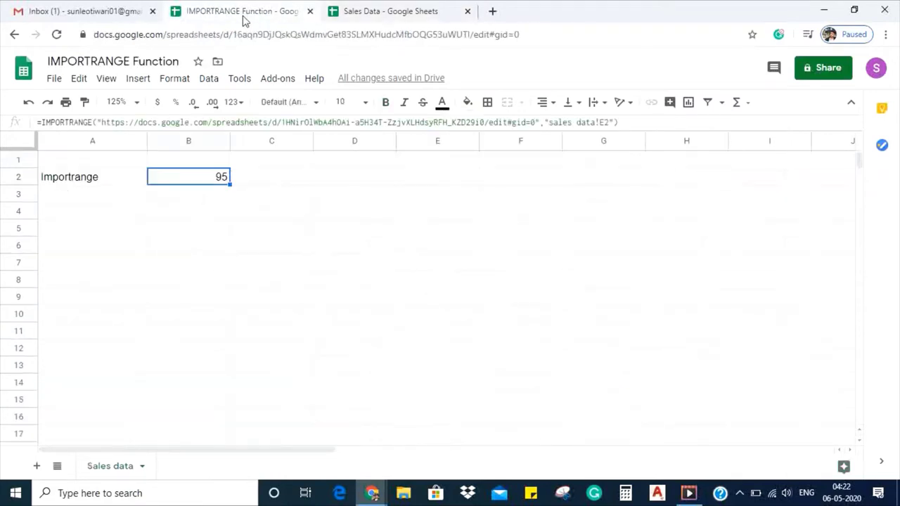
double_click(188, 183)
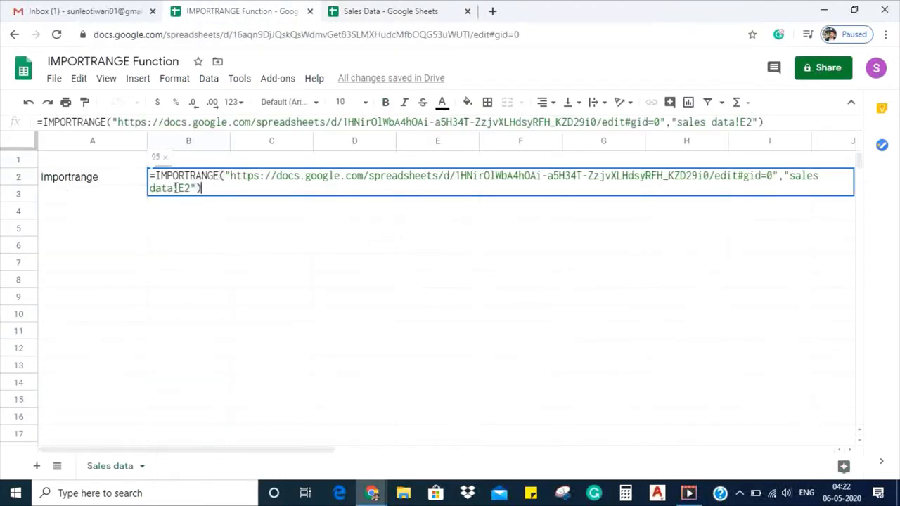
click(190, 188)
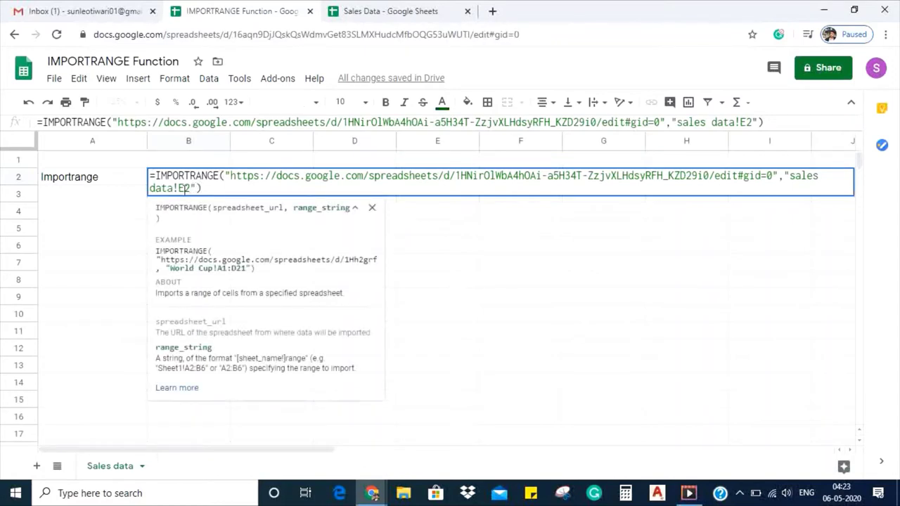
text(:E)
key(Return)
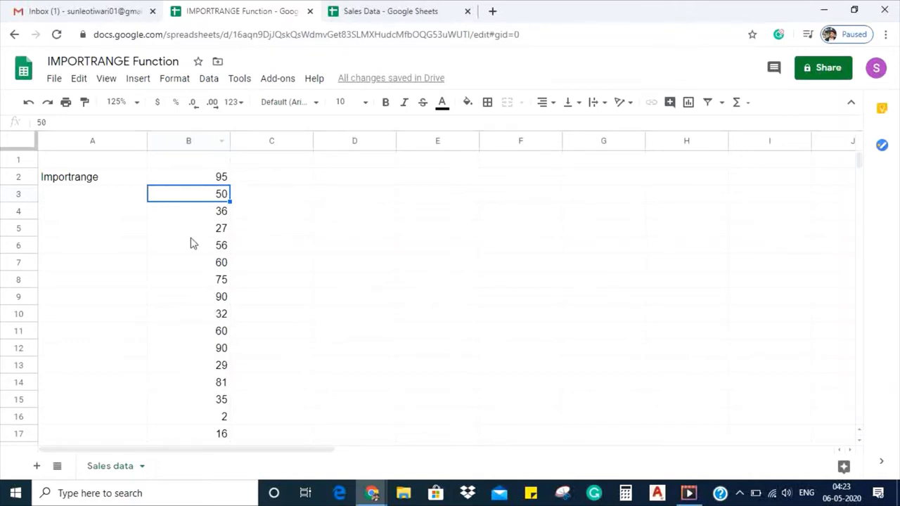
click(191, 177)
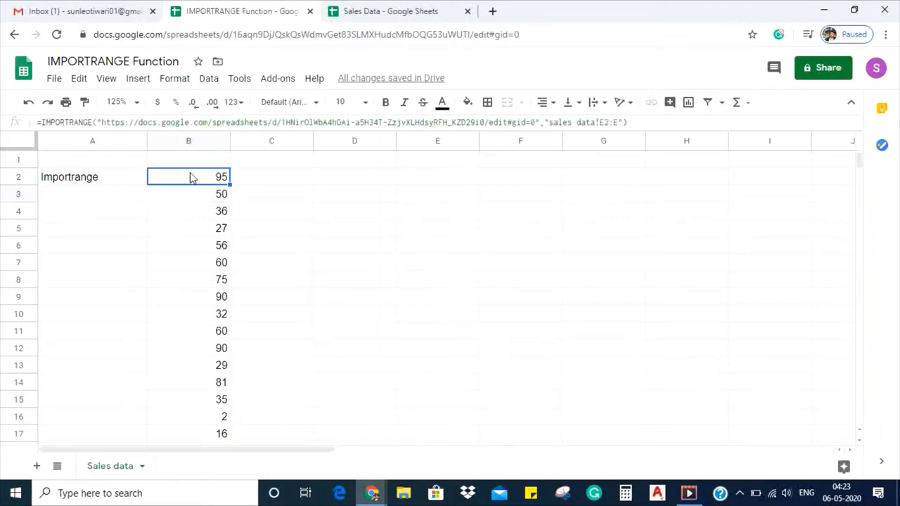
- Undo the range edits to the B2 formula and review the Units column in the Sales Data spreadsheet
key(ctrl+z)
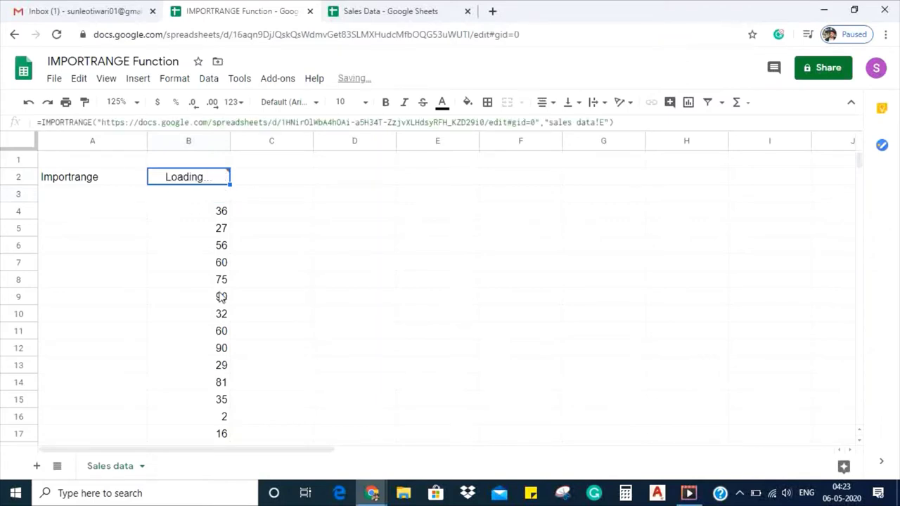
key(ctrl+z)
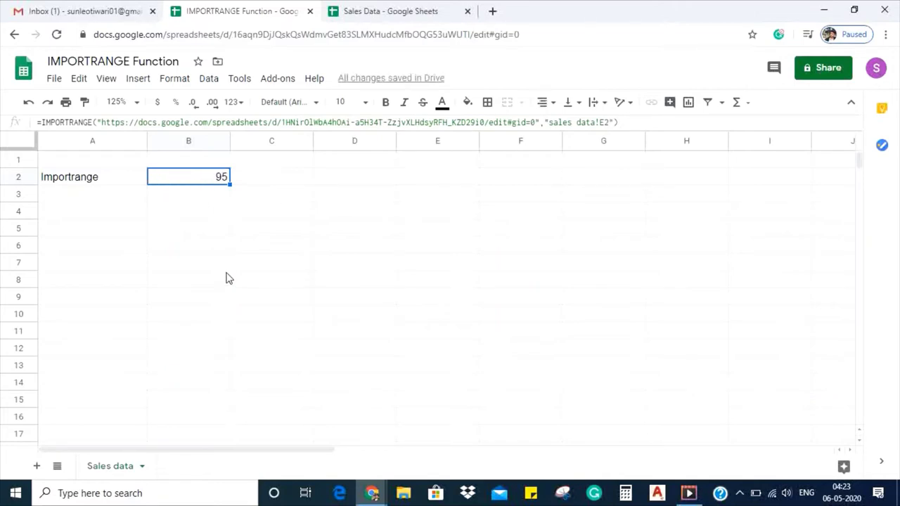
click(431, 8)
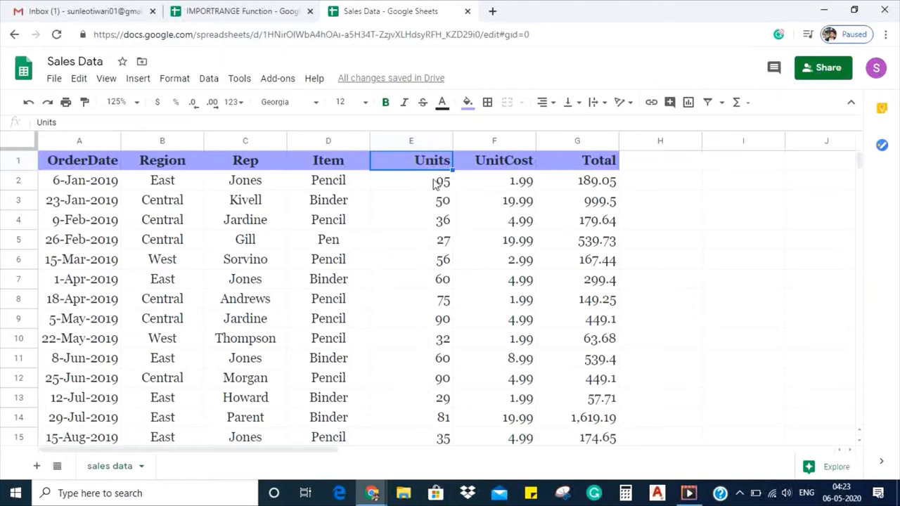
click(246, 11)
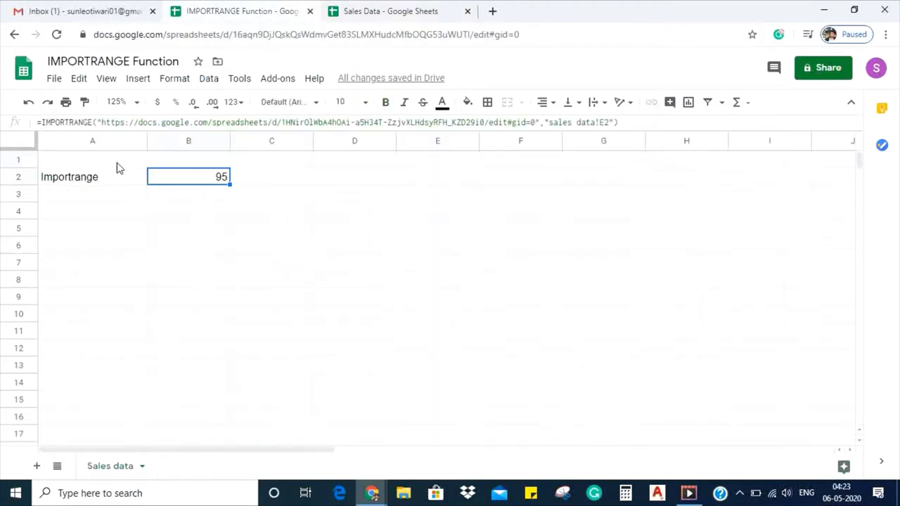
- Enter the label Total units in cell A3
click(174, 203)
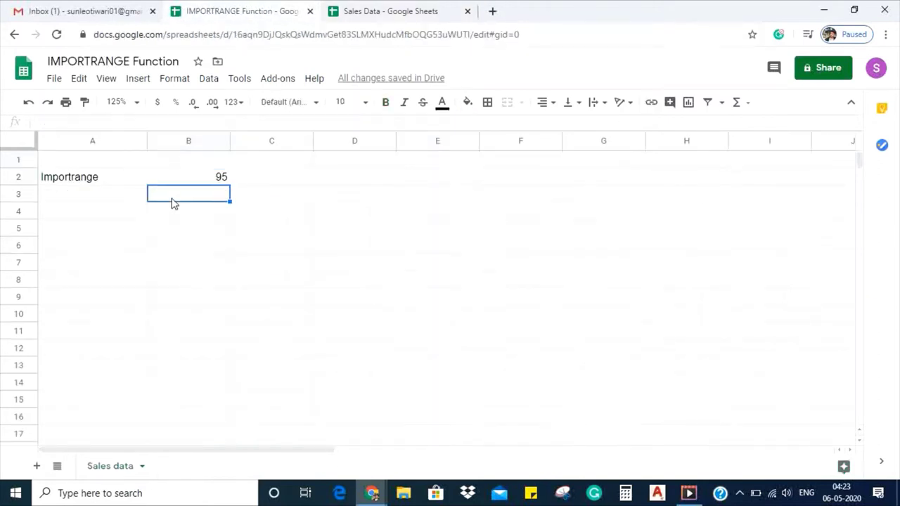
click(124, 197)
text(T)
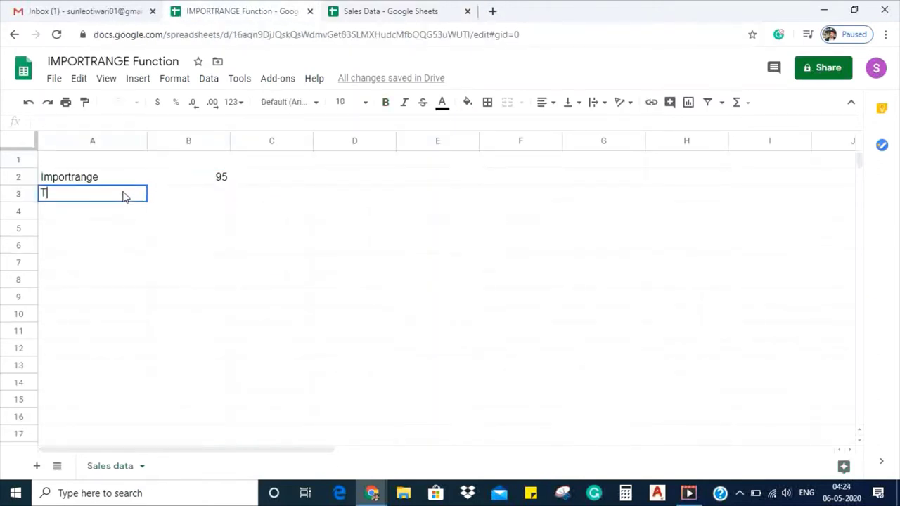
text(otal units)
click(173, 204)
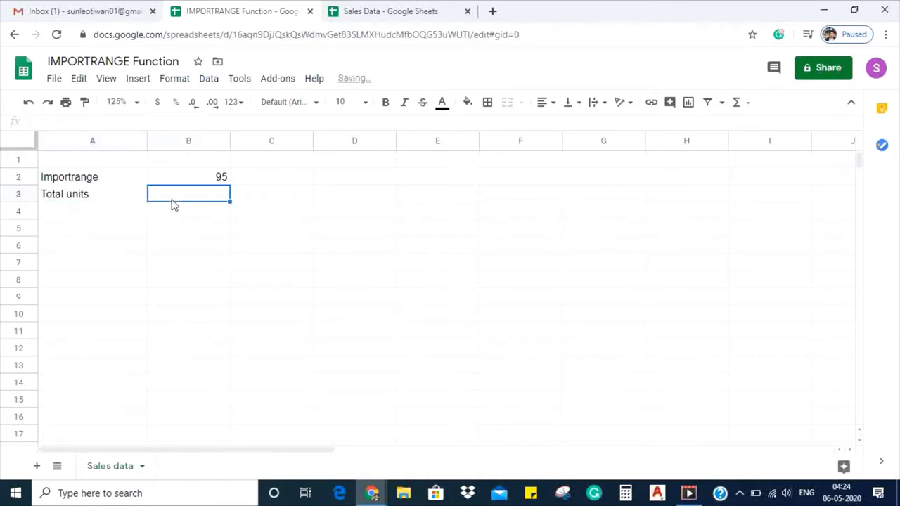
- Enter a SUM formula in B3 containing a nested IMPORTRANGE function without arguments
text(=sum)
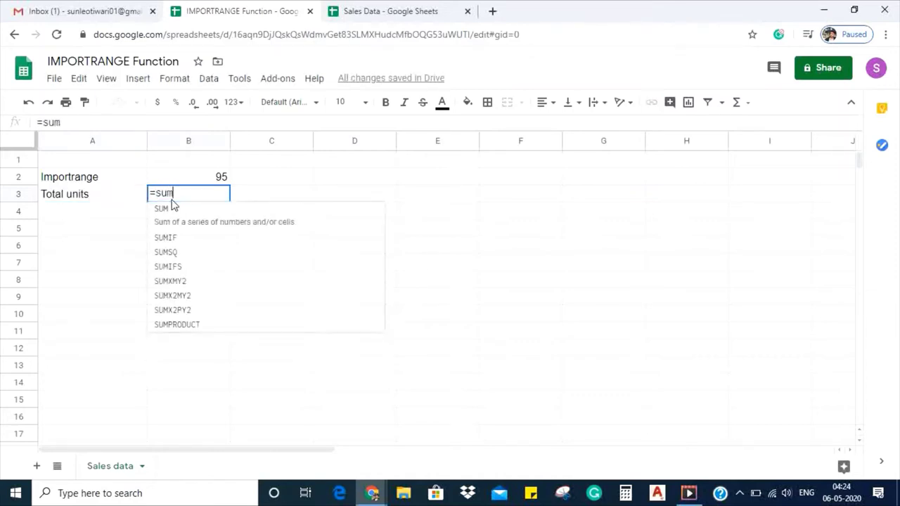
text((im)
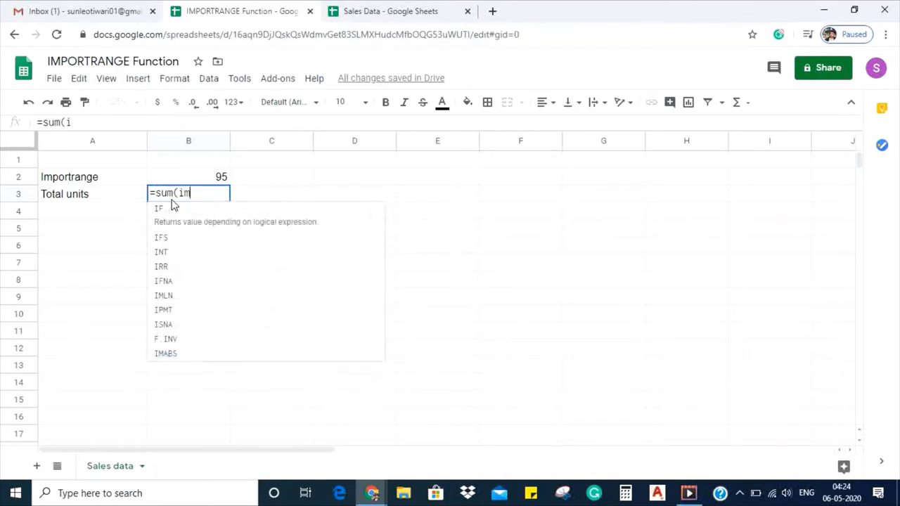
text(portr)
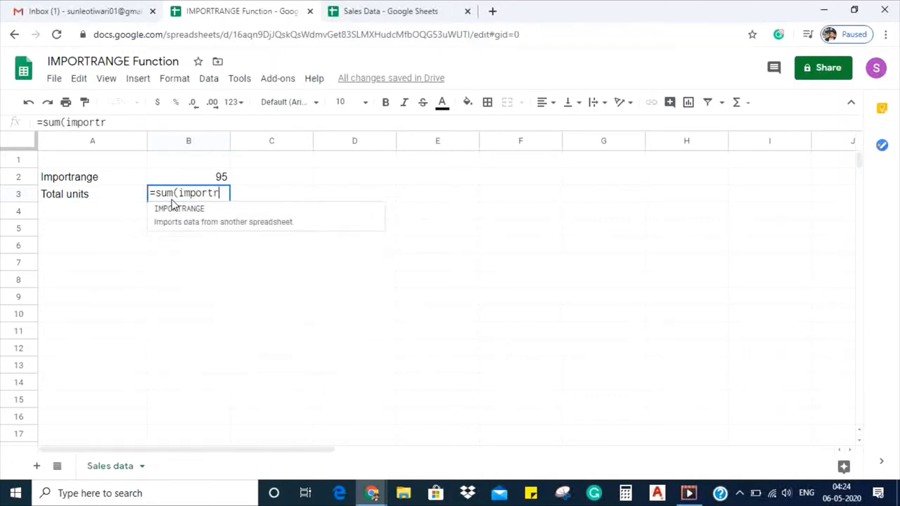
key(Tab)
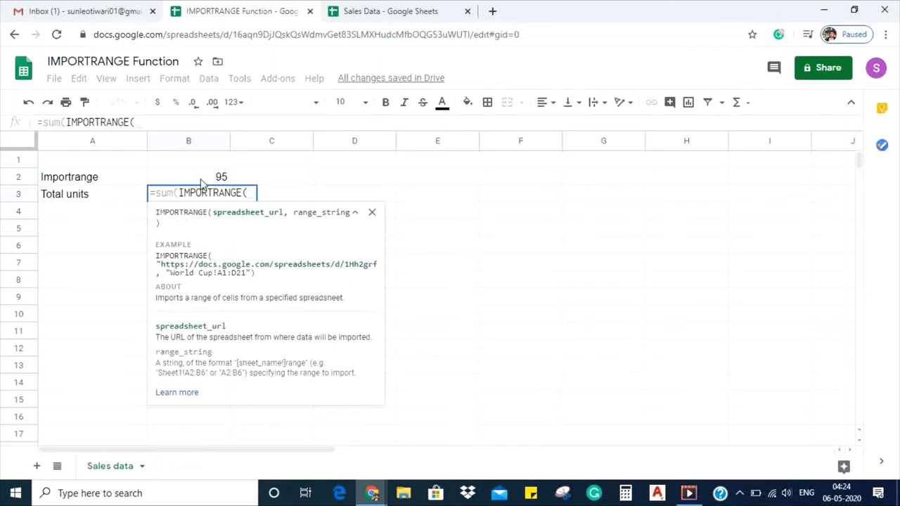
click(202, 184)
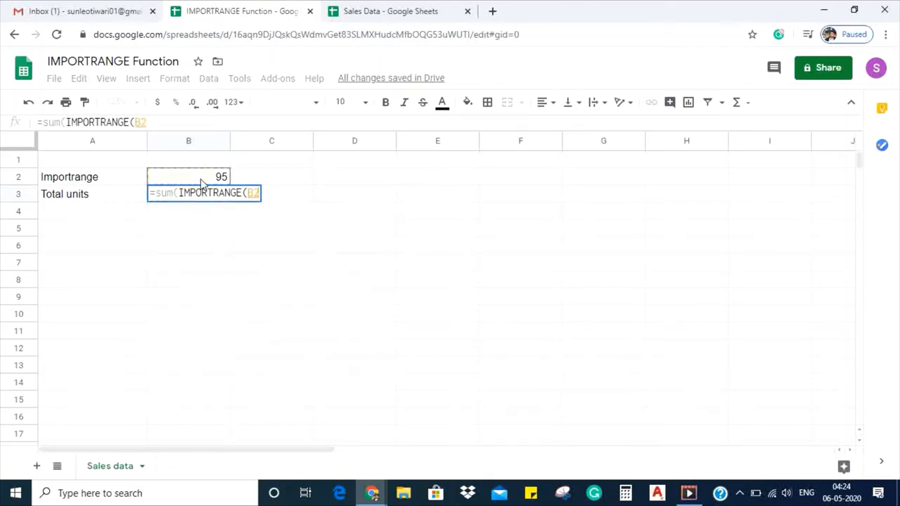
key(BackSpace)
key(BackSpace)
key(BackSpace)
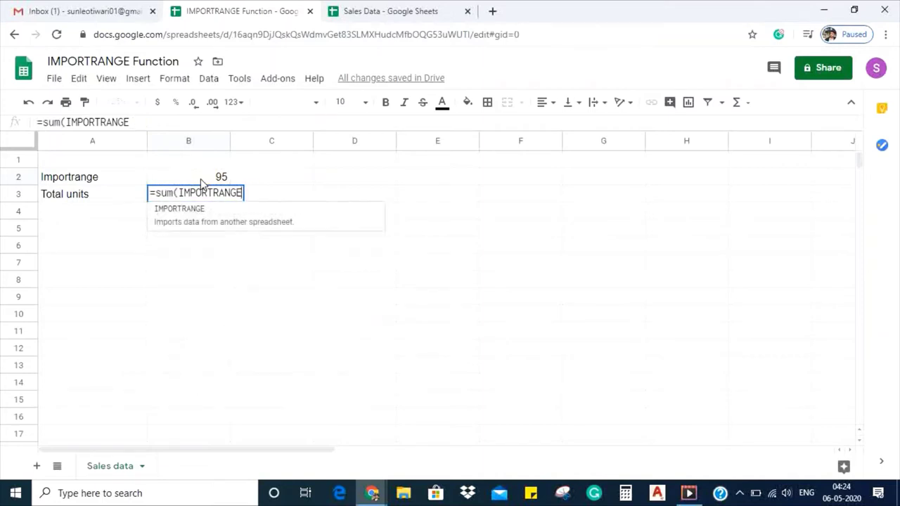
text(()
key(Return)
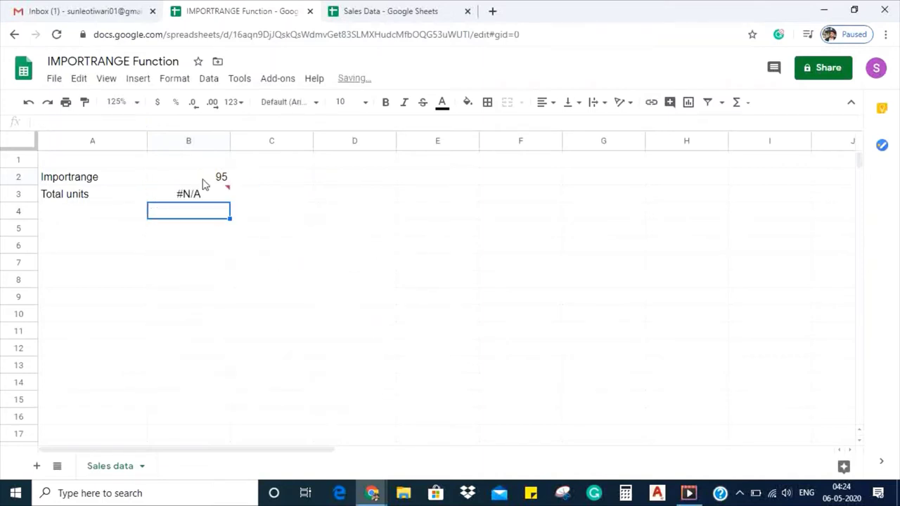
- Copy the quoted URL and range string arguments from the B2 formula, leaving that formula unchanged
click(201, 177)
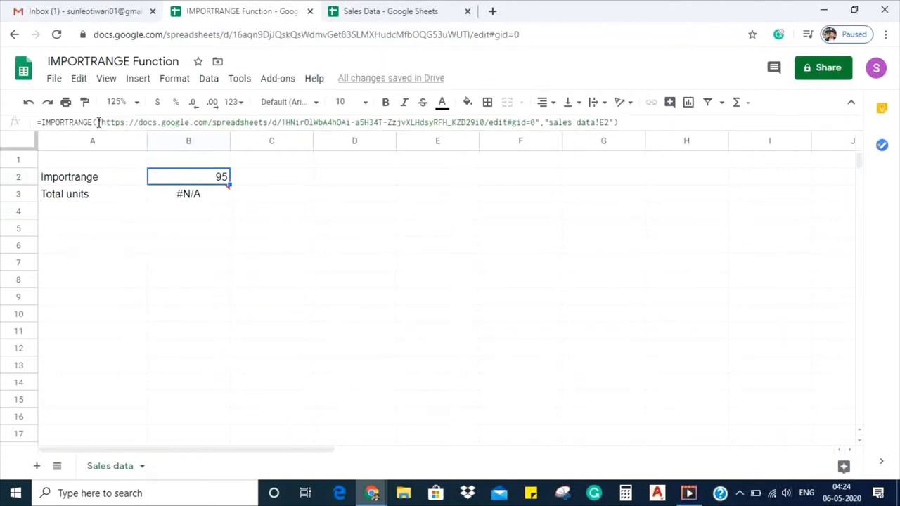
drag(99, 122, 613, 122)
key(ctrl+c)
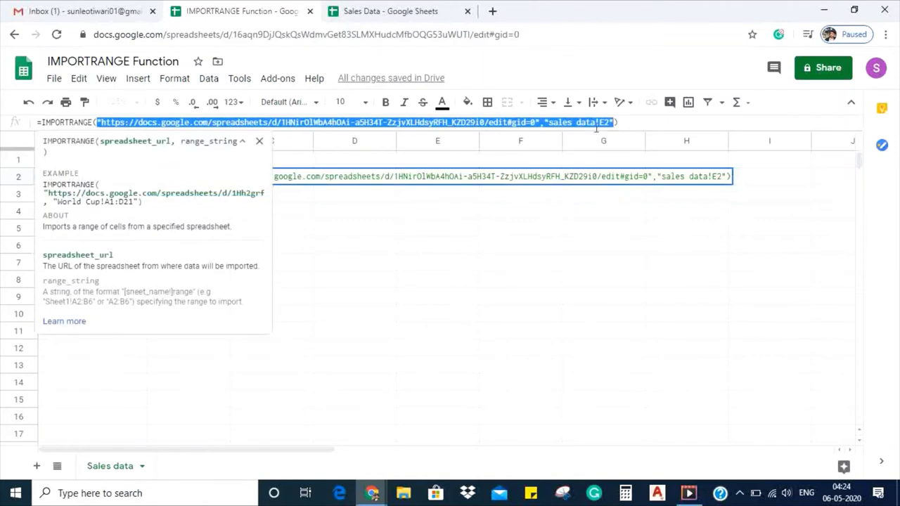
click(394, 219)
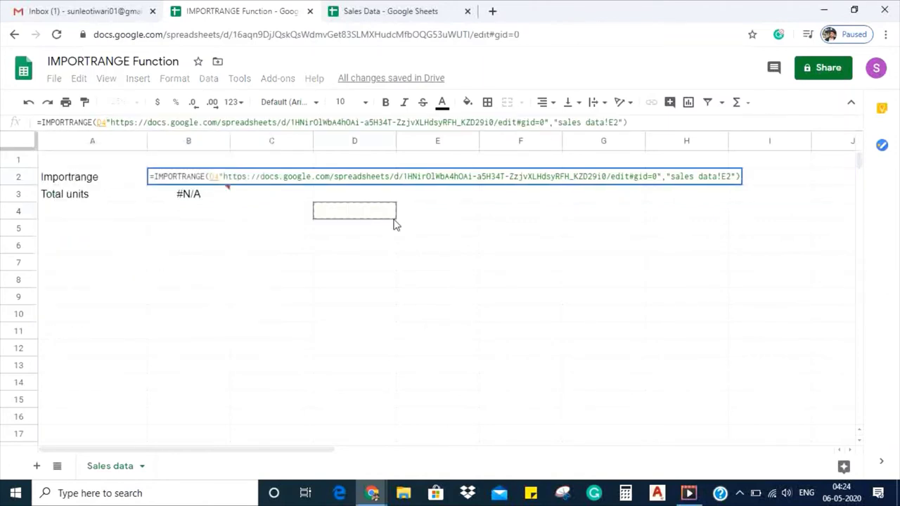
key(Escape)
- Reopen the B3 formula and insert the copied URL and range arguments after the IMPORTRANGE opening parenthesis
click(211, 193)
double_click(213, 195)
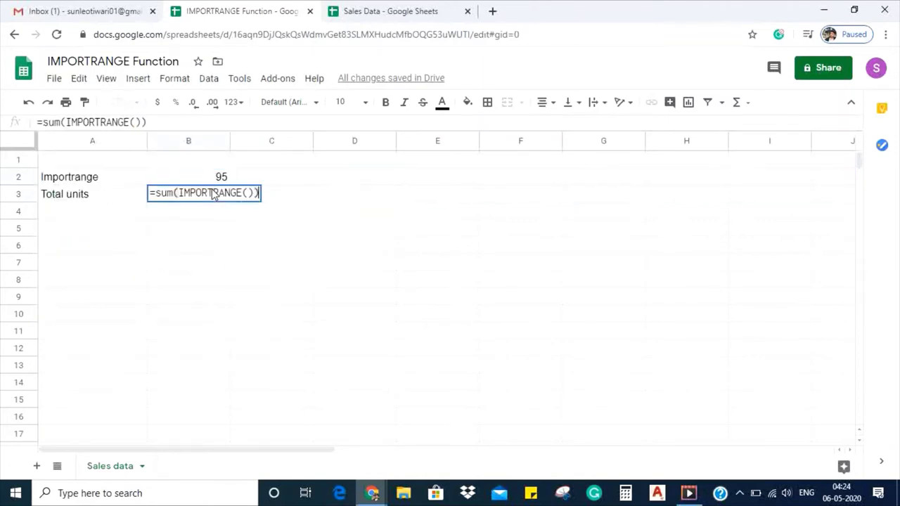
key(BackSpace)
key(BackSpace)
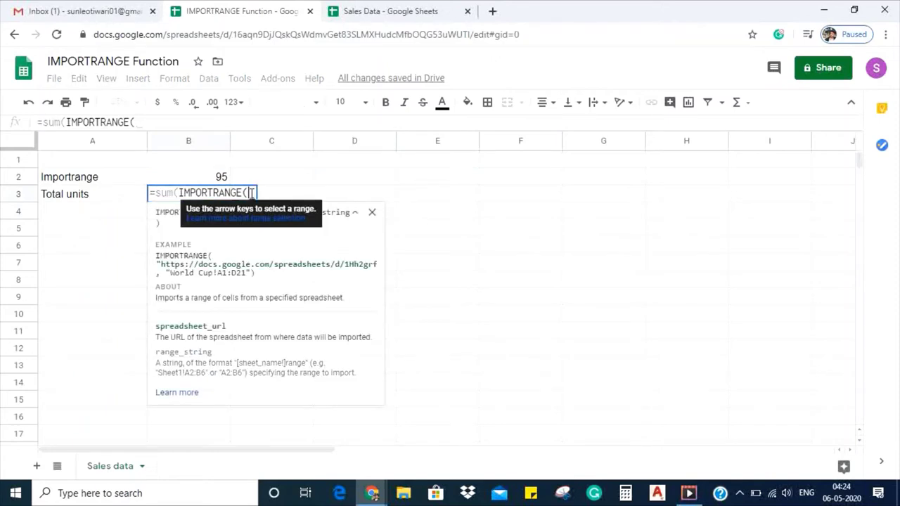
key(BackSpace)
text(()
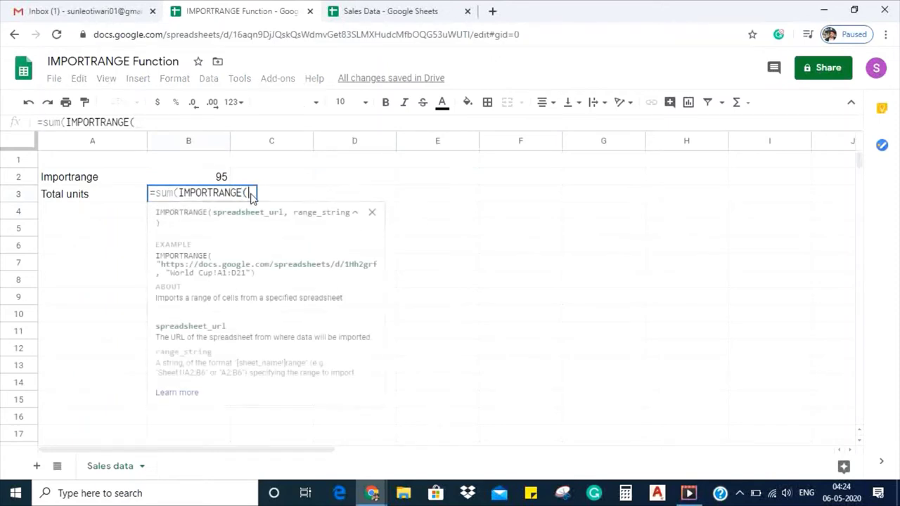
key(ctrl+v)
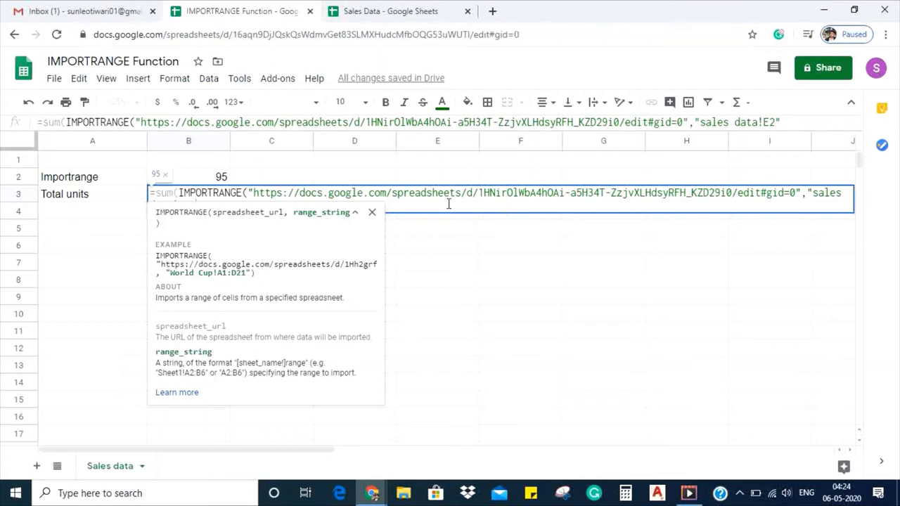
- Extend the imported range in the B3 formula to sales data!E2:E, close the IMPORTRANGE parenthesis and commit the formula
click(715, 191)
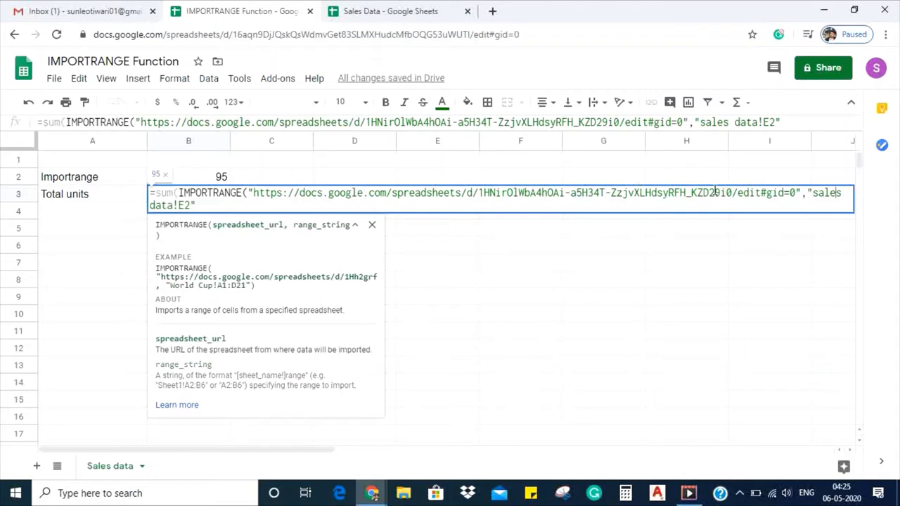
key(End)
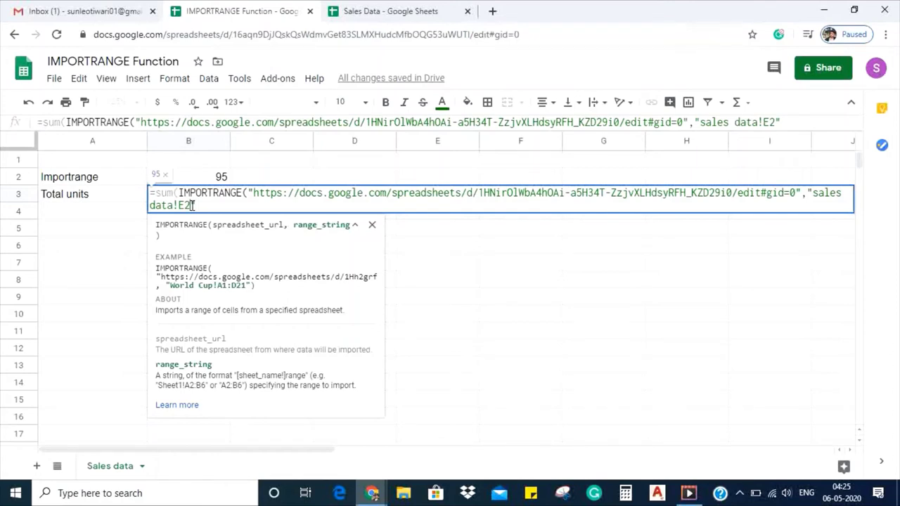
text(:)
text(E")
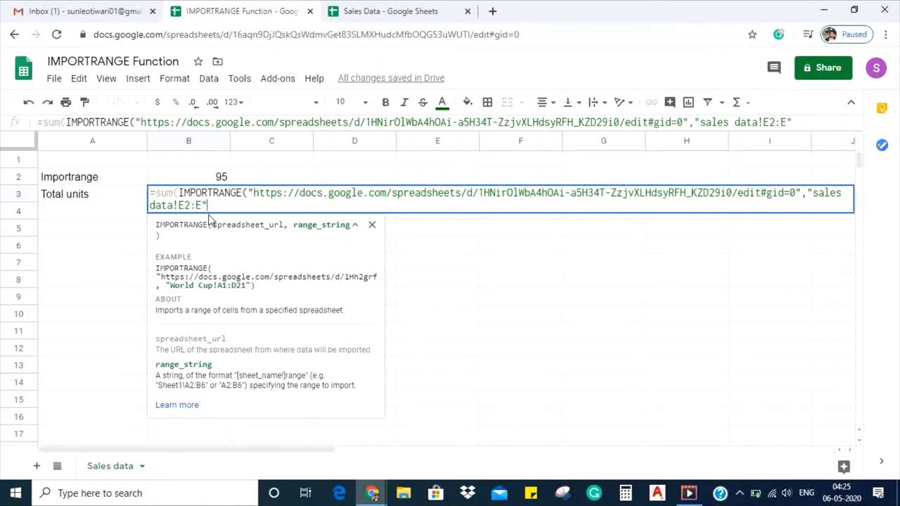
text())
key(Return)
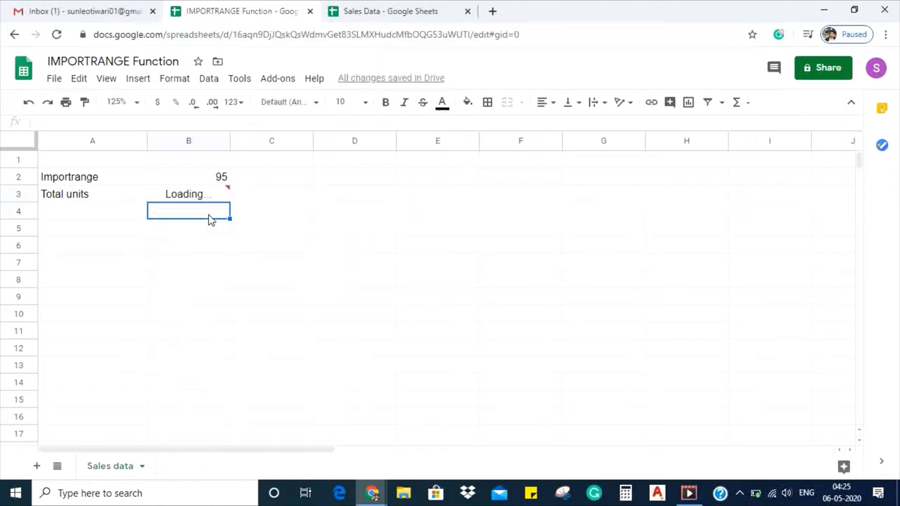
- Check the sum of the Units values from E2 down in the Sales Data spreadsheet, and return to the IMPORTRANGE Function spreadsheet
click(345, 10)
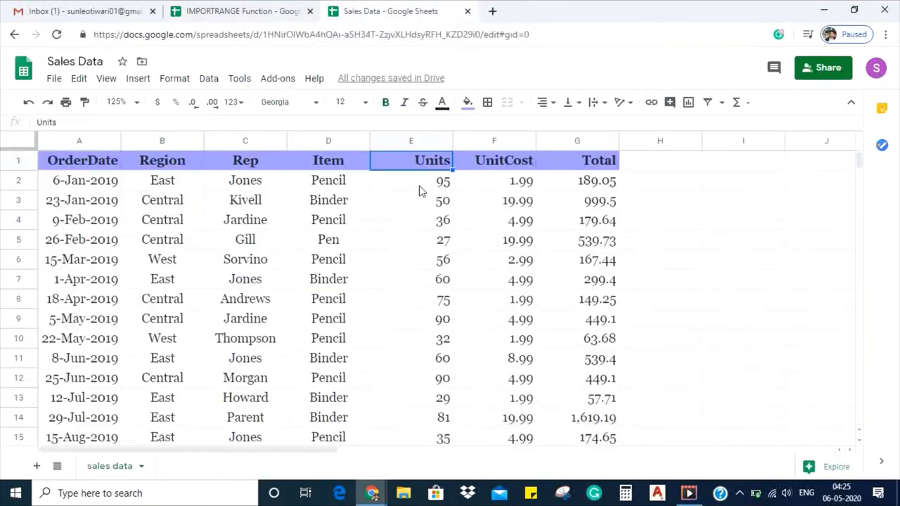
click(422, 189)
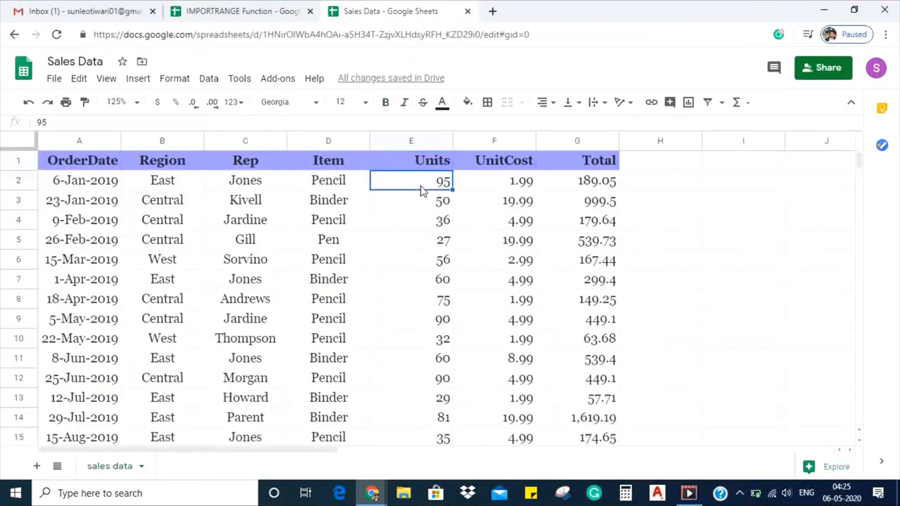
key(ctrl+shift+Down)
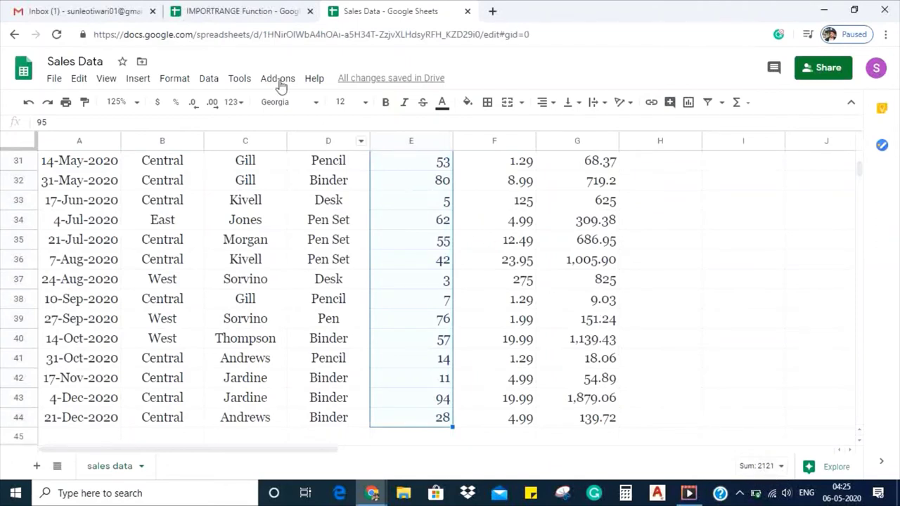
click(211, 9)
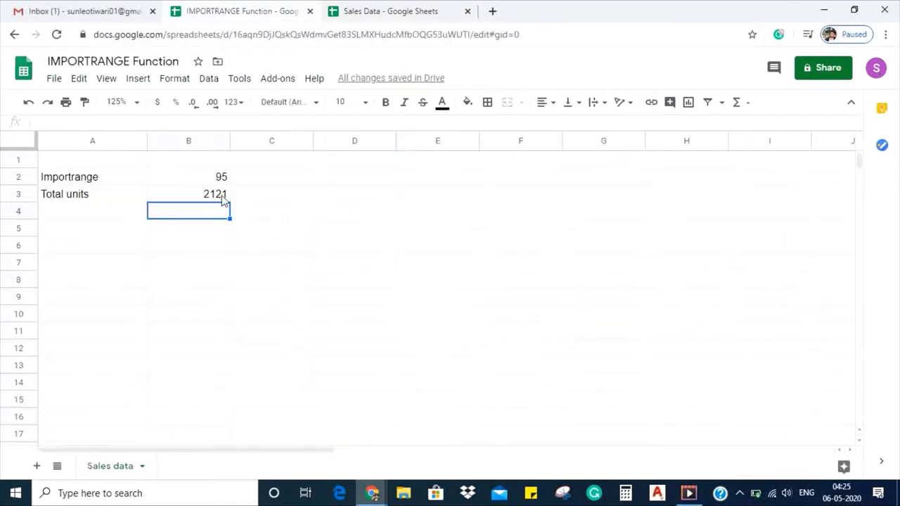
- Enter the label Pencil in cell A5
click(161, 230)
click(83, 234)
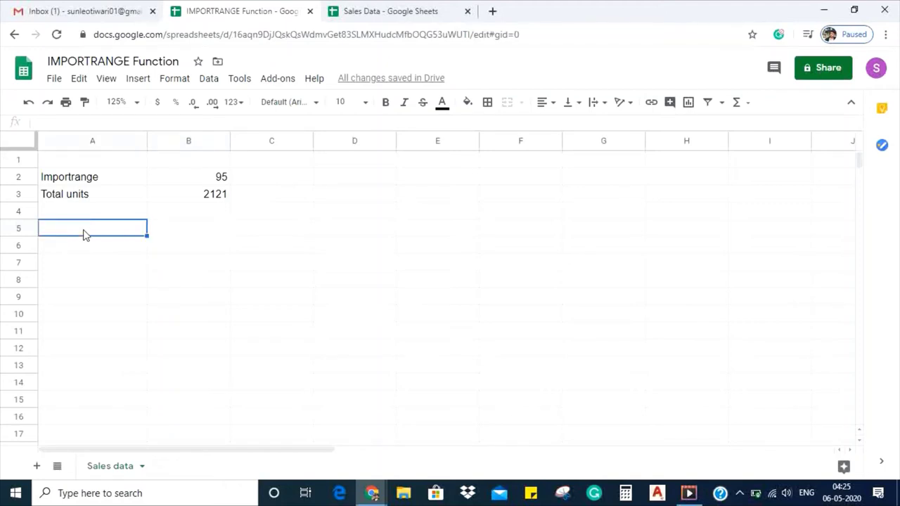
text(Pencil)
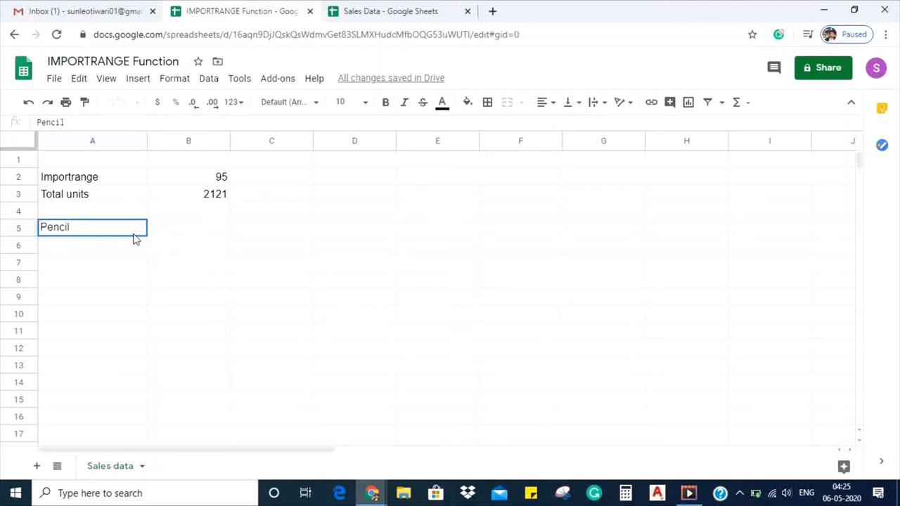
click(190, 234)
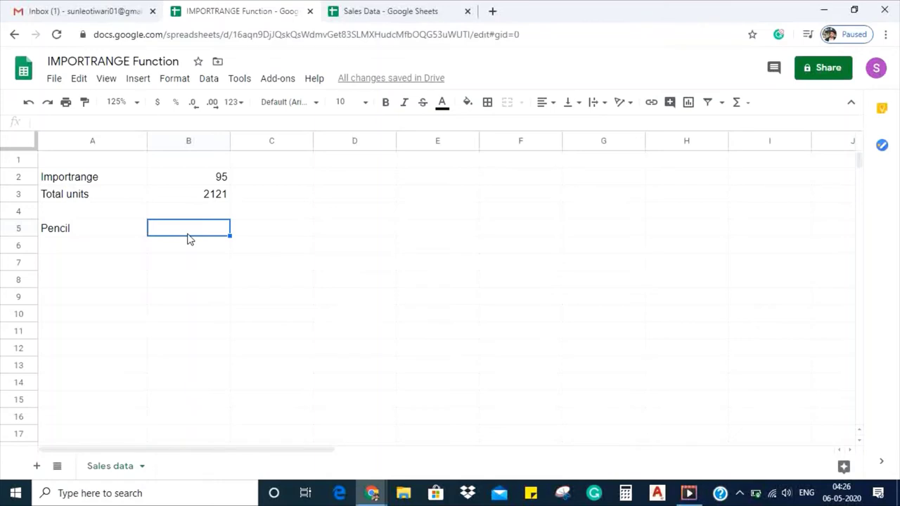
text(=)
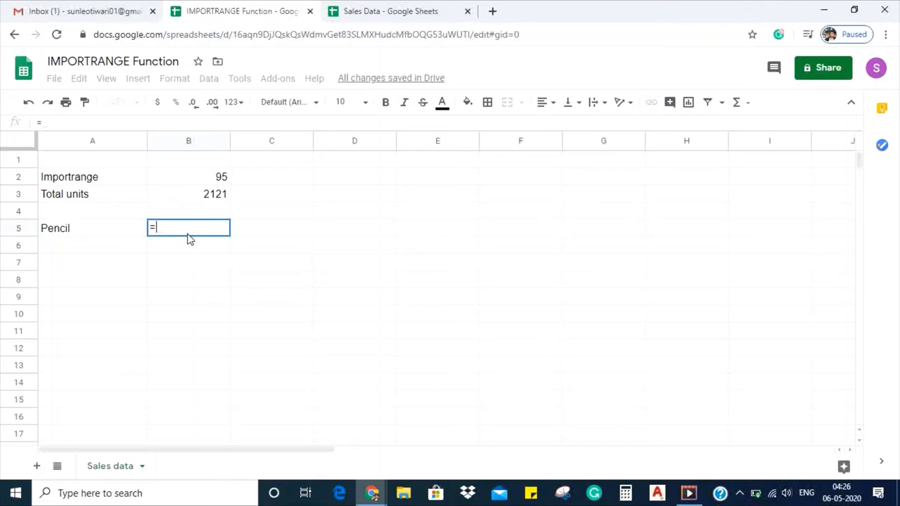
key(Escape)
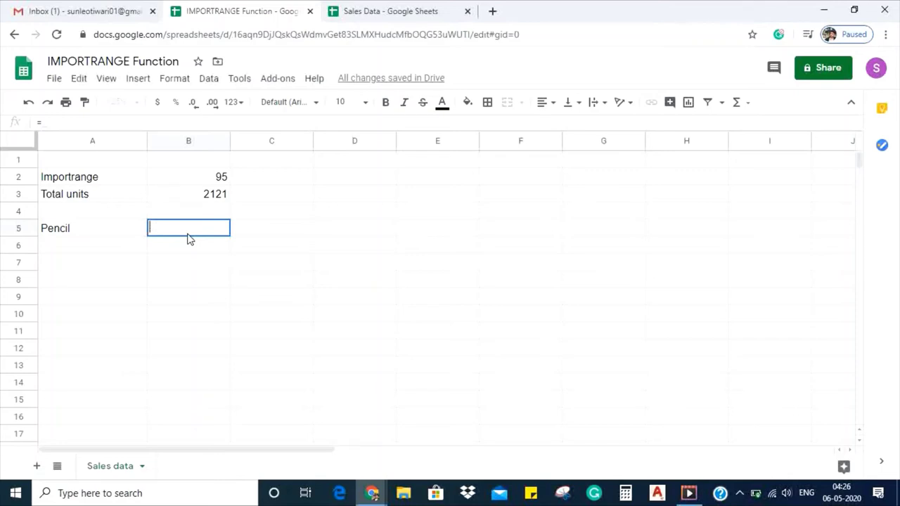
click(225, 194)
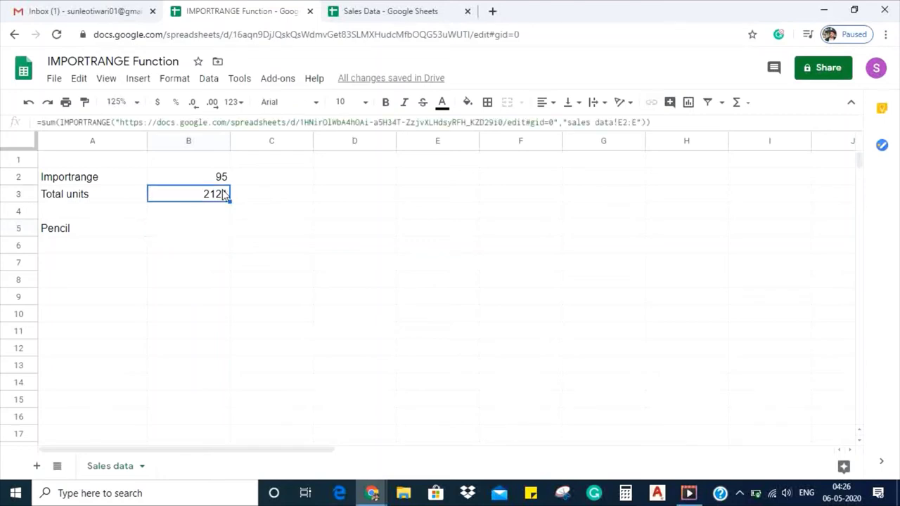
click(41, 122)
shift+click(673, 121)
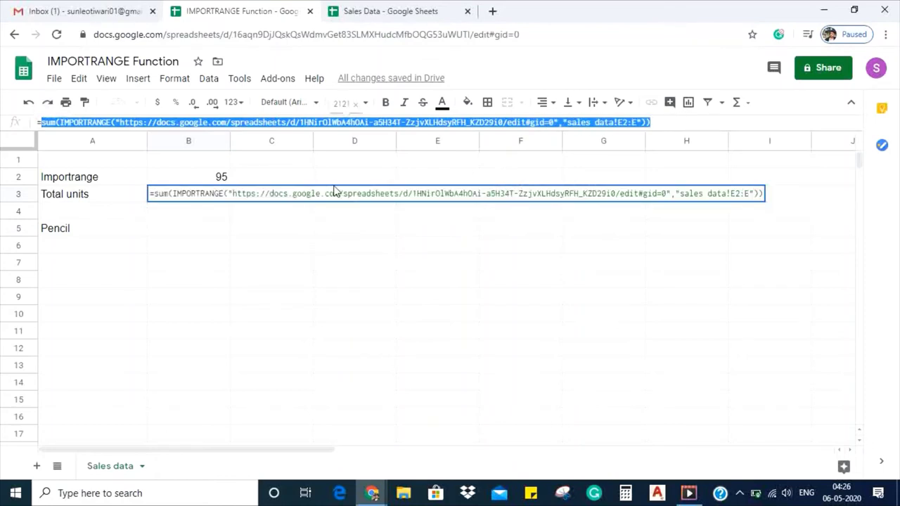
click(215, 229)
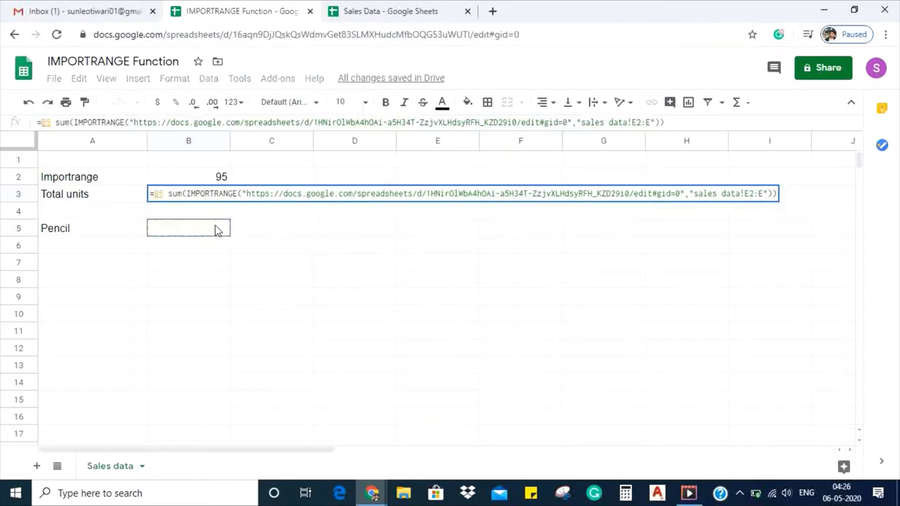
key(Escape)
- Enter a SUMPRODUCT formula without arguments in cell B5
click(217, 232)
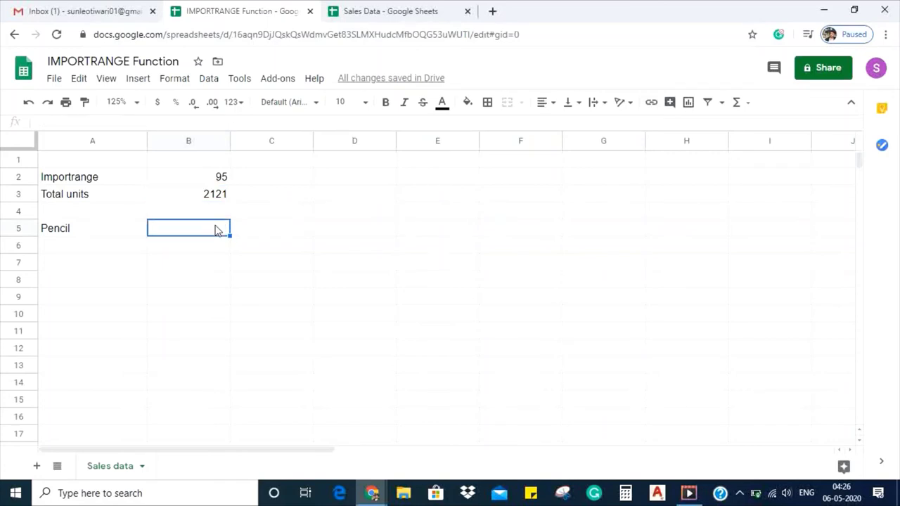
text(=)
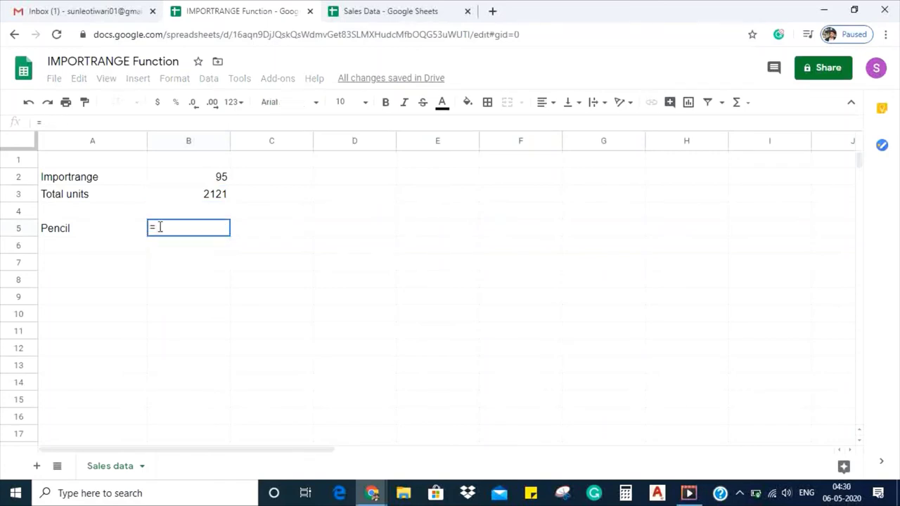
text(sumpr)
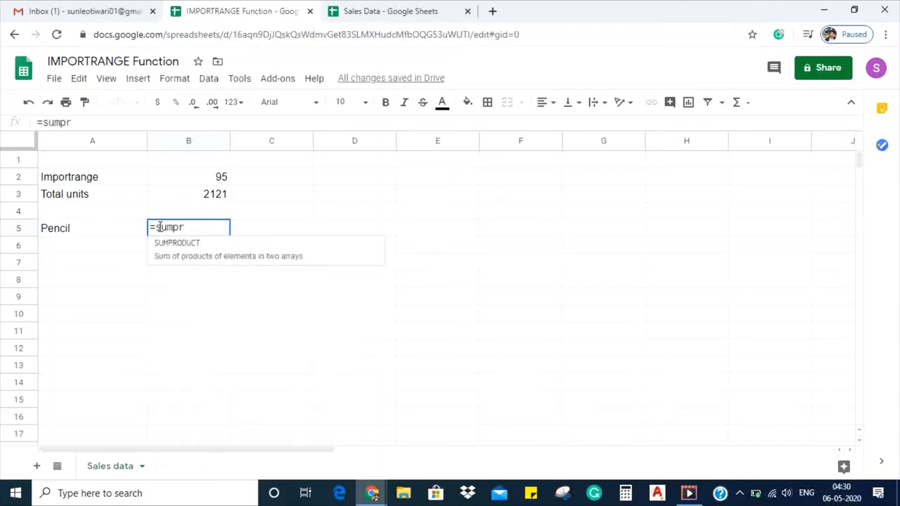
key(Tab)
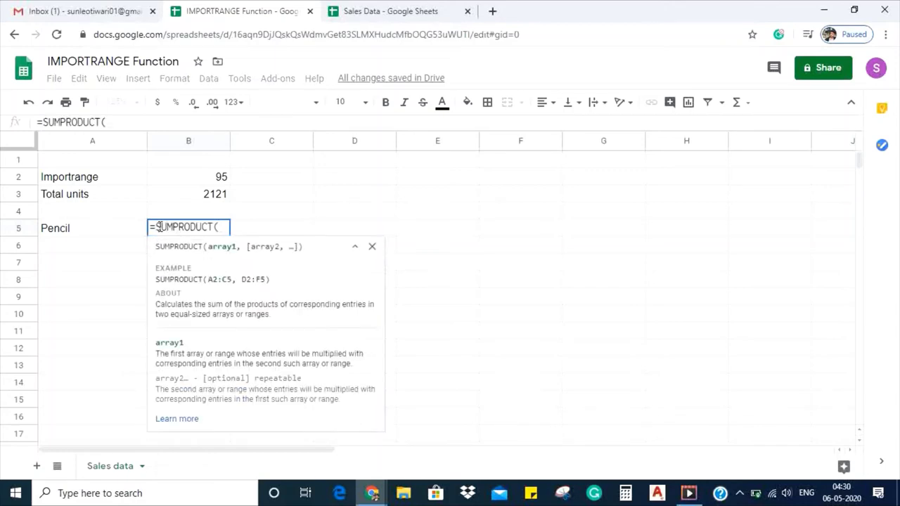
key(Return)
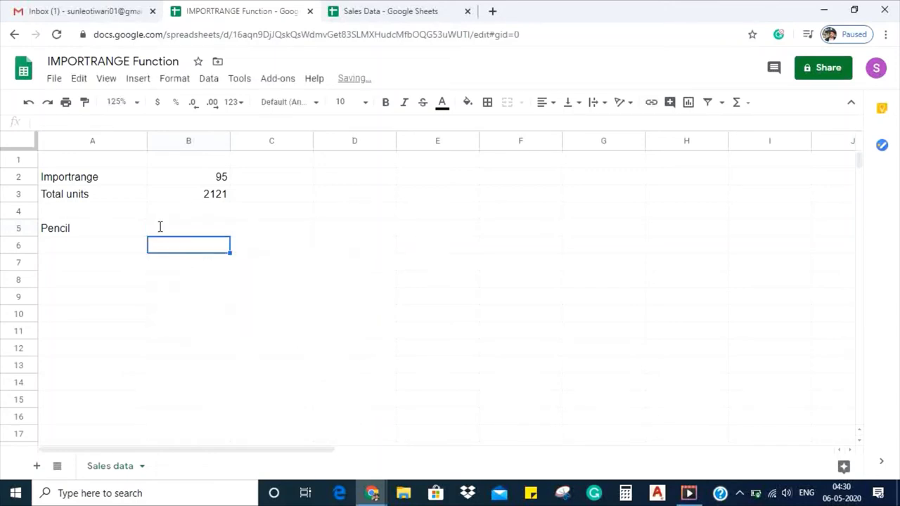
- Copy the nested IMPORTRANGE expression, without its closing parenthesis, from the B3 formula and leave that formula unchanged
click(205, 202)
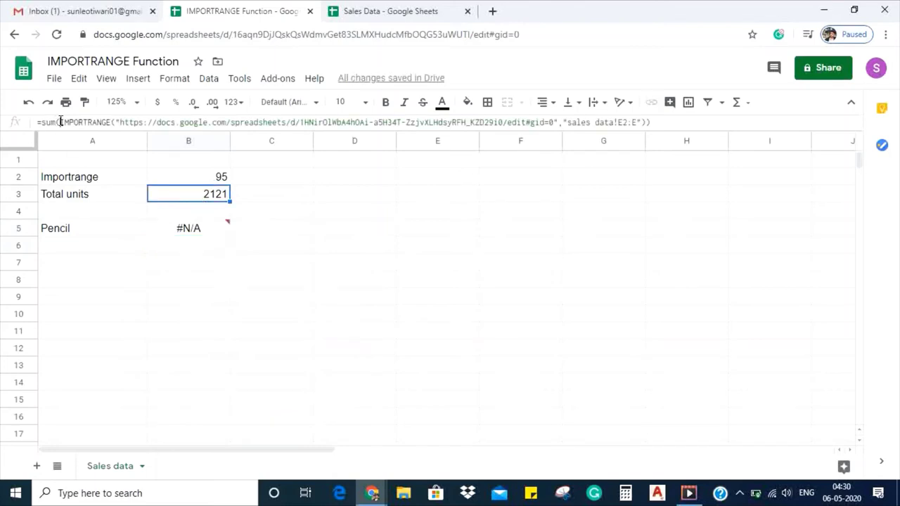
drag(61, 122, 643, 124)
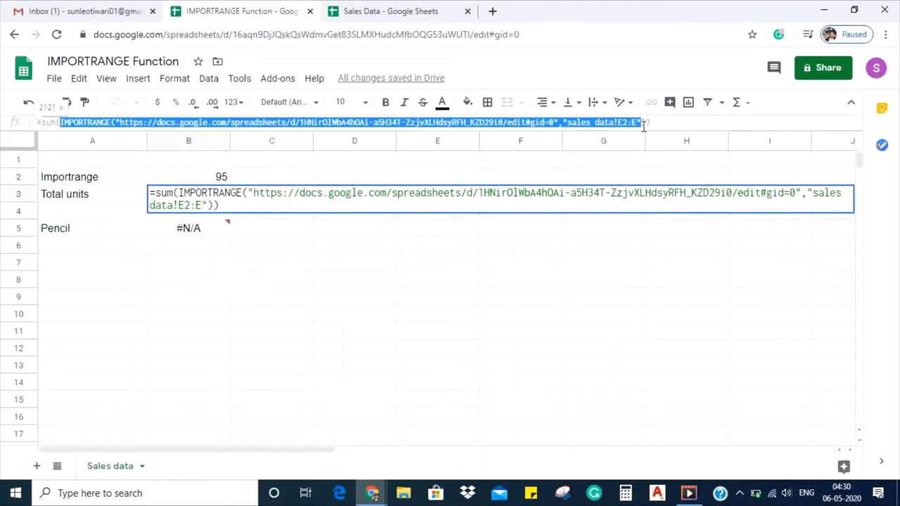
right_click(387, 125)
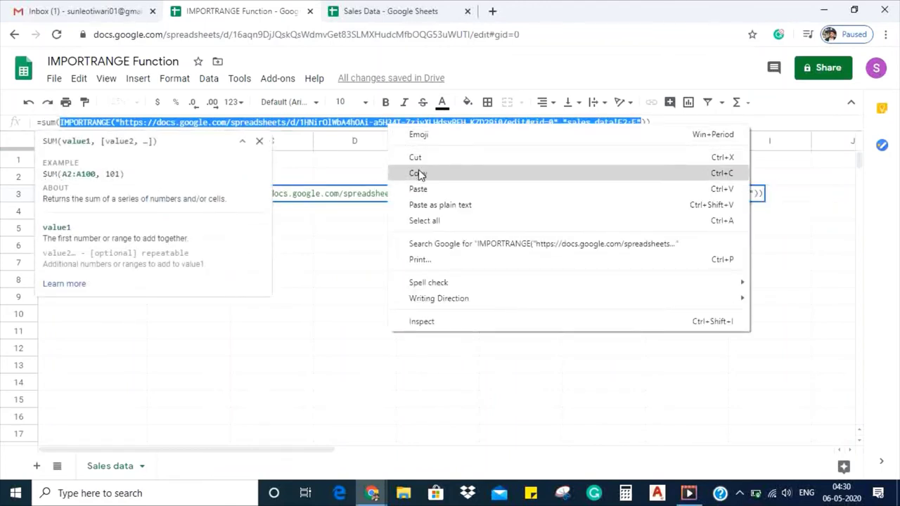
click(416, 173)
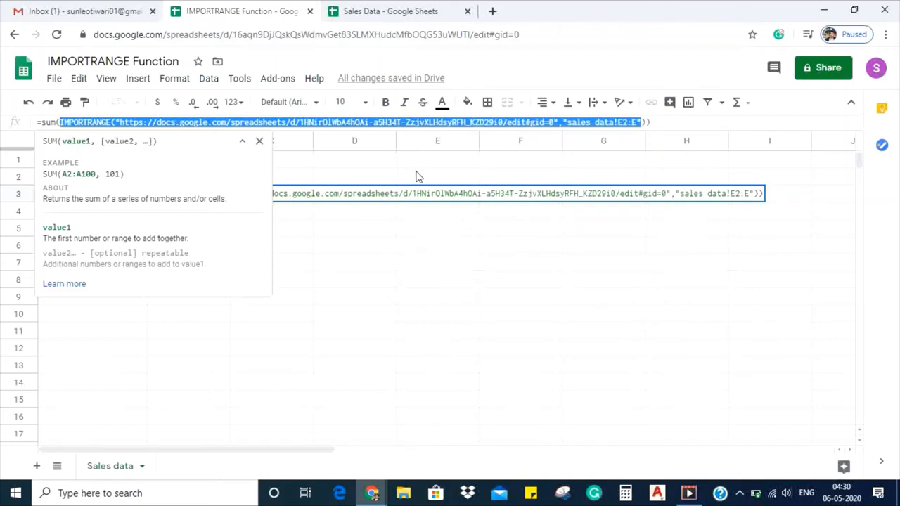
click(354, 249)
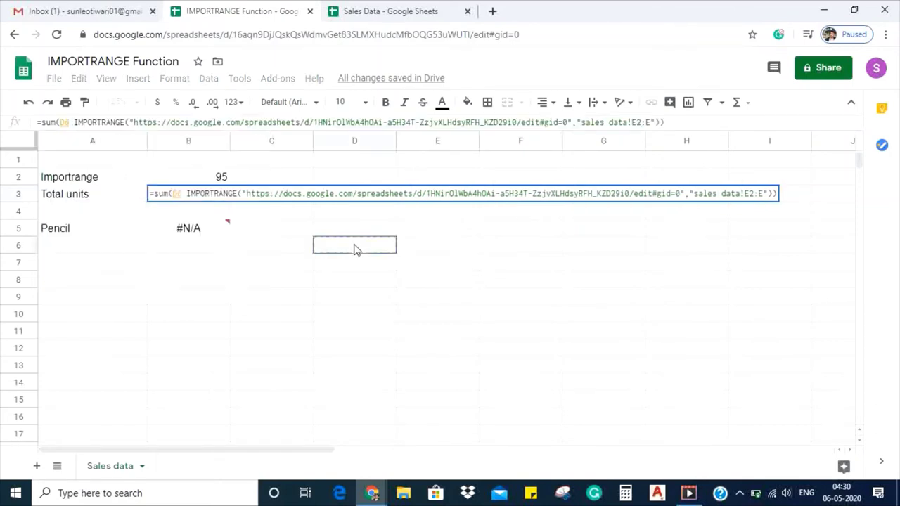
key(Escape)
- Reopen the B5 formula and insert the copied IMPORTRANGE expression inside the SUMPRODUCT parentheses
click(187, 238)
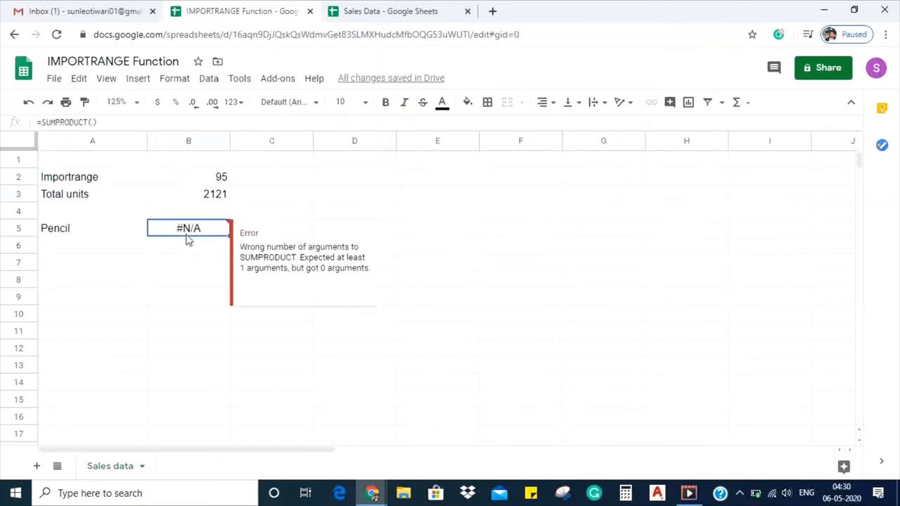
double_click(188, 240)
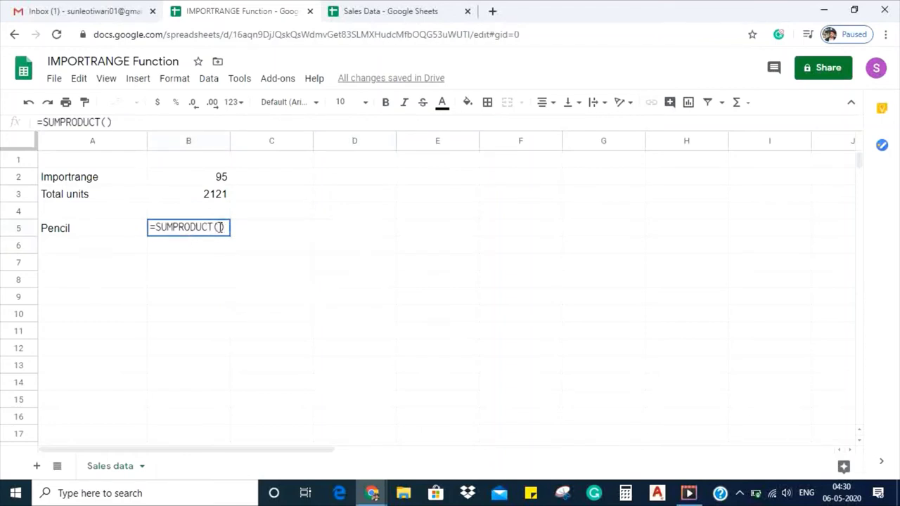
click(219, 227)
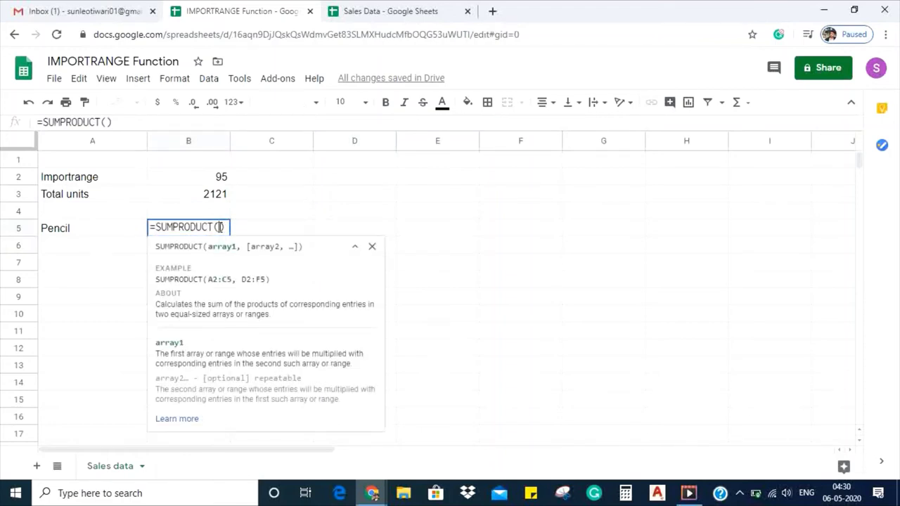
key(ctrl+v)
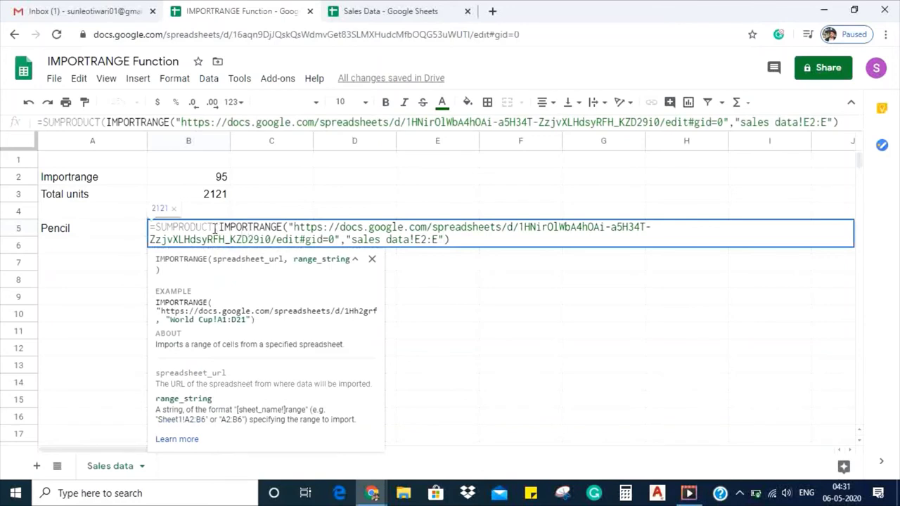
click(214, 228)
text(()
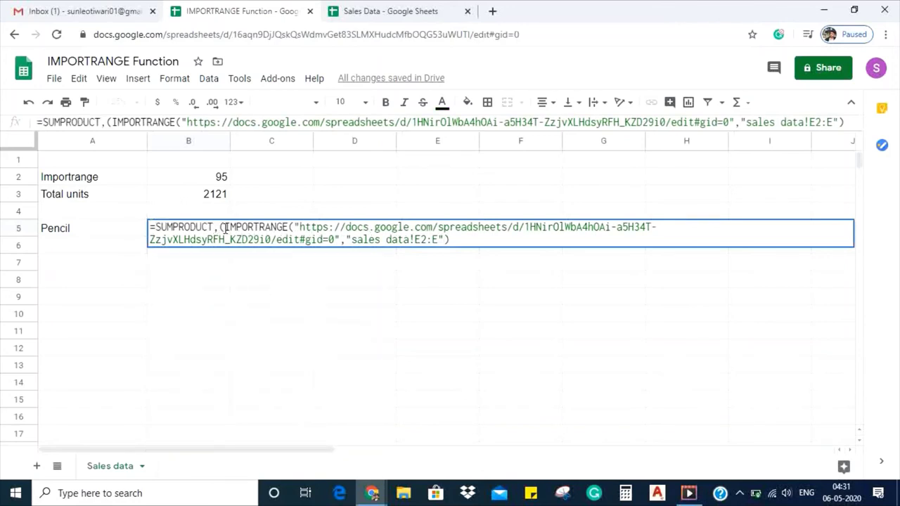
key(BackSpace)
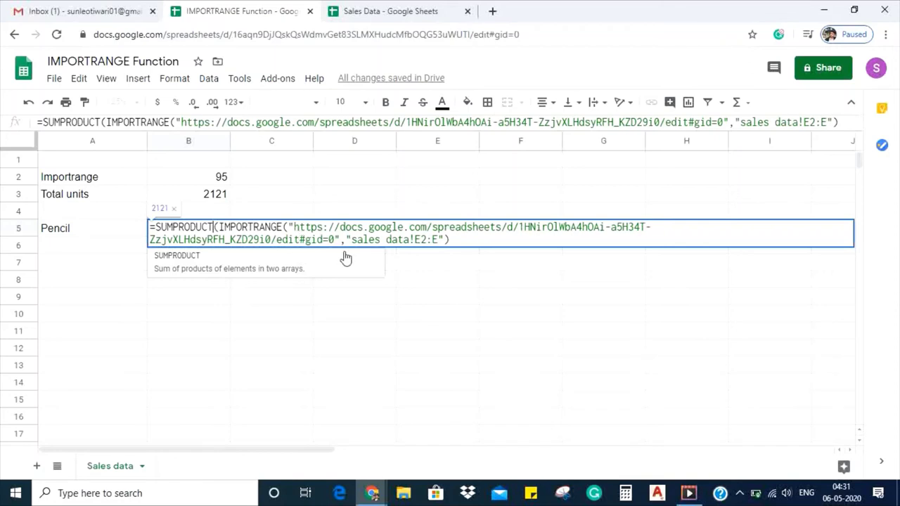
- Add the copied IMPORTRANGE expression as a second SUMPRODUCT argument in B5, separated from the first by a comma
click(462, 239)
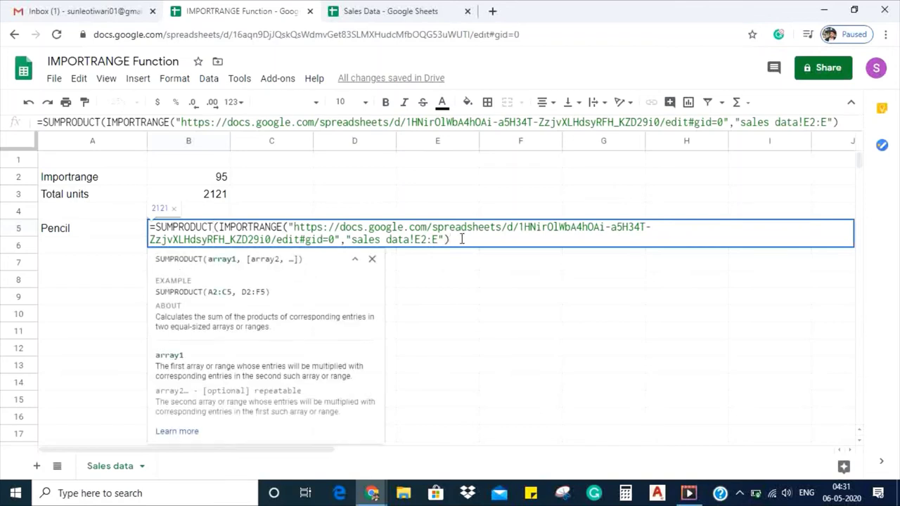
key(ctrl+v)
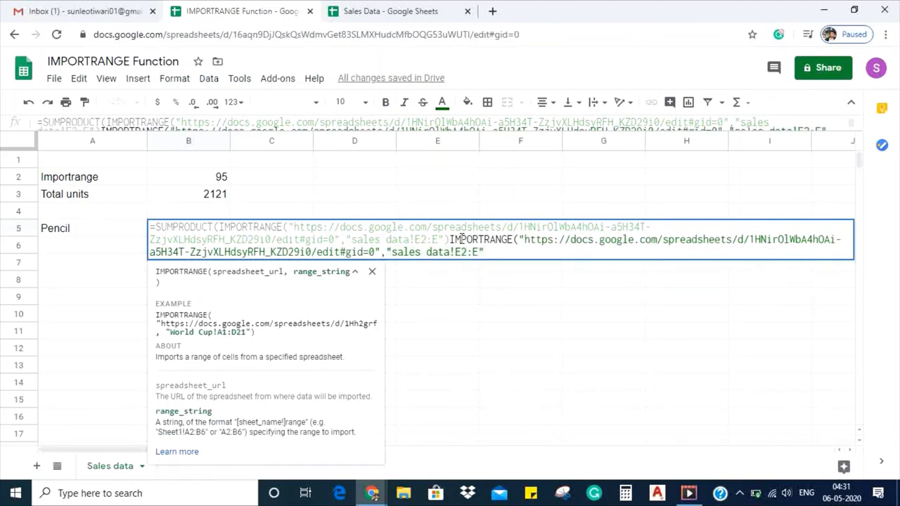
click(451, 240)
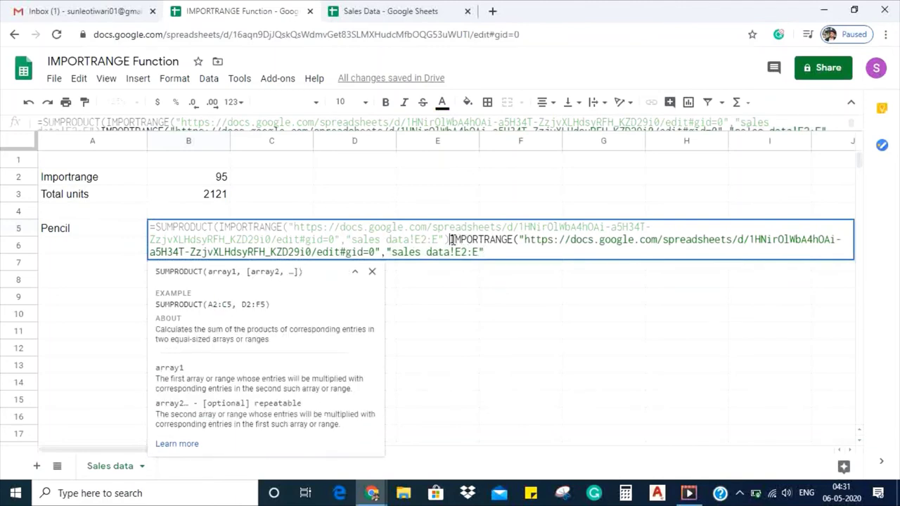
text(,)
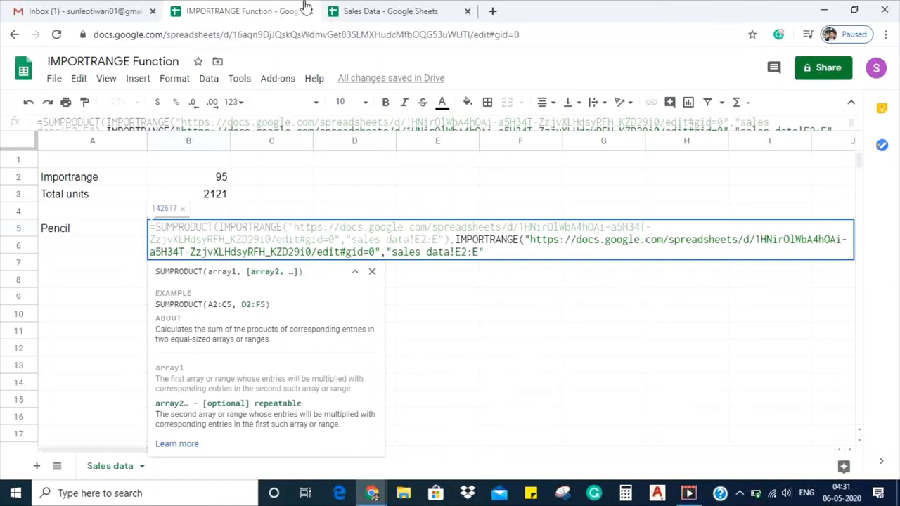
- Check the item column in the Sales Data spreadsheet, set the second IMPORTRANGE range in B5 to sales data!D2:D and close its parenthesis
click(333, 13)
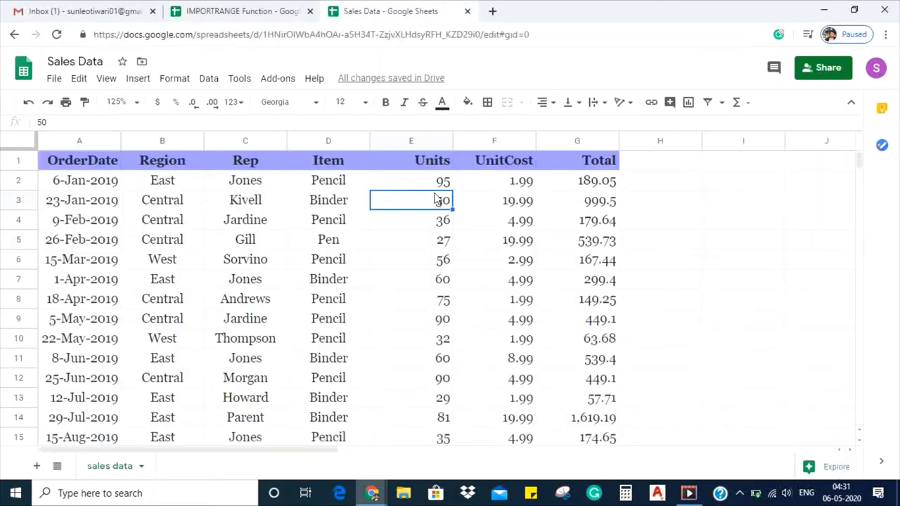
click(246, 8)
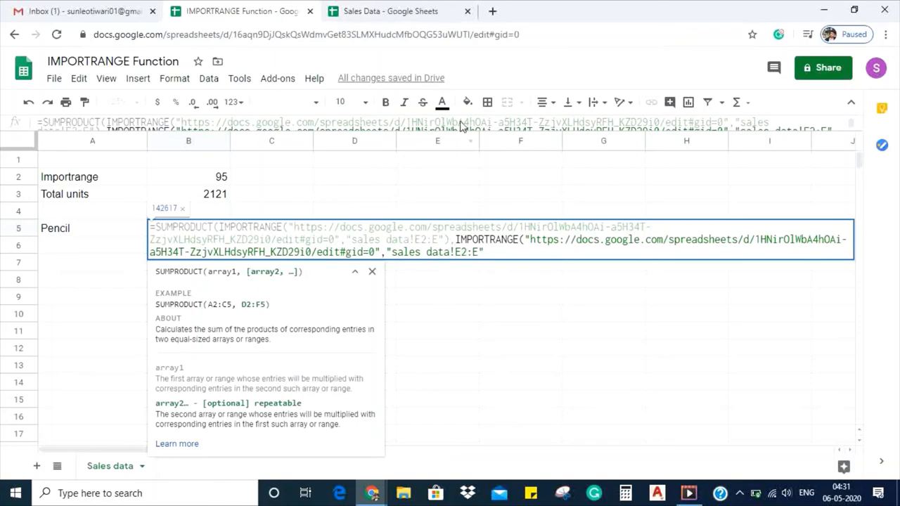
click(419, 8)
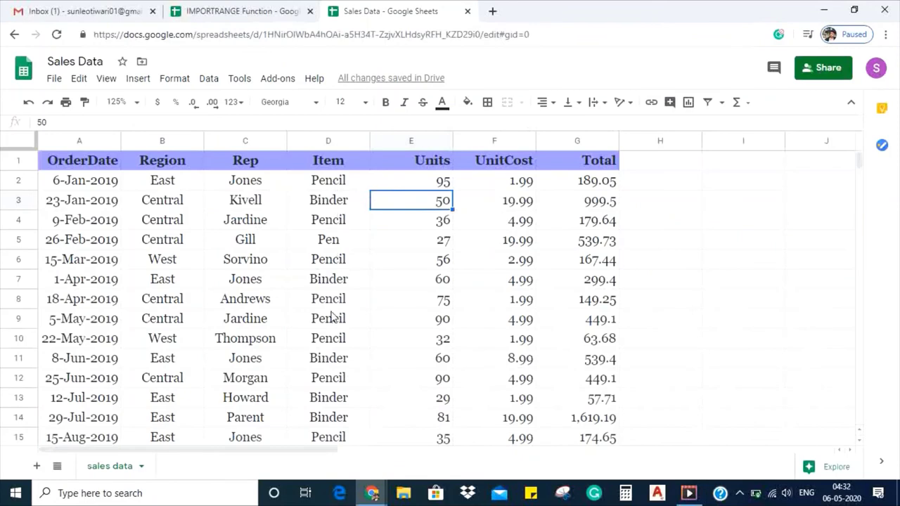
click(249, 7)
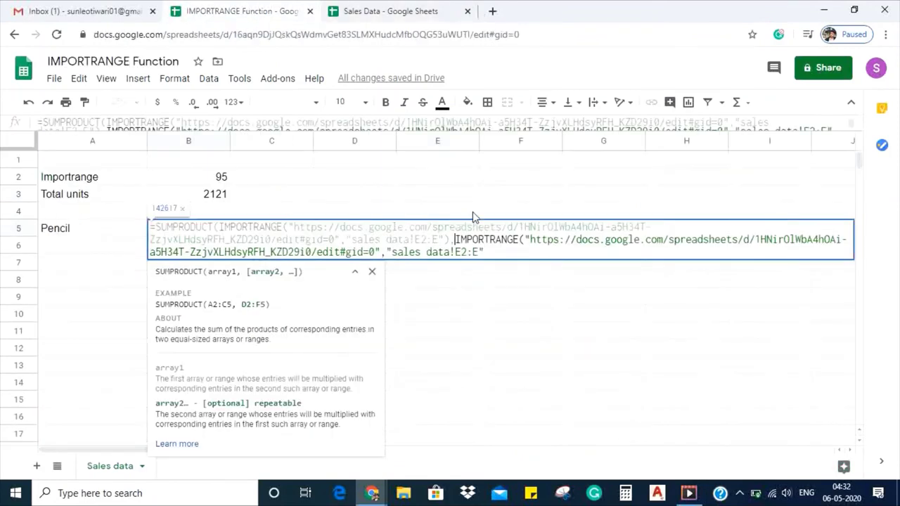
click(463, 251)
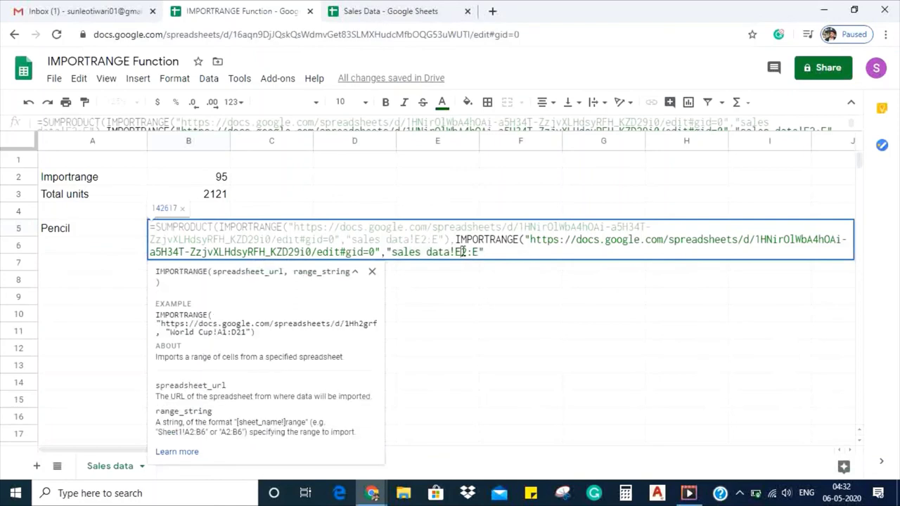
key(BackSpace)
text(D)
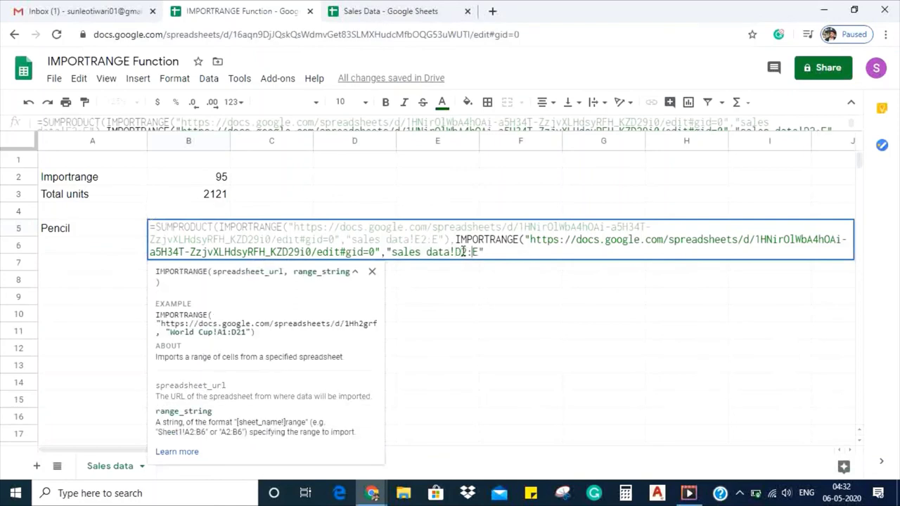
key(Delete)
text(D)
click(490, 254)
text())
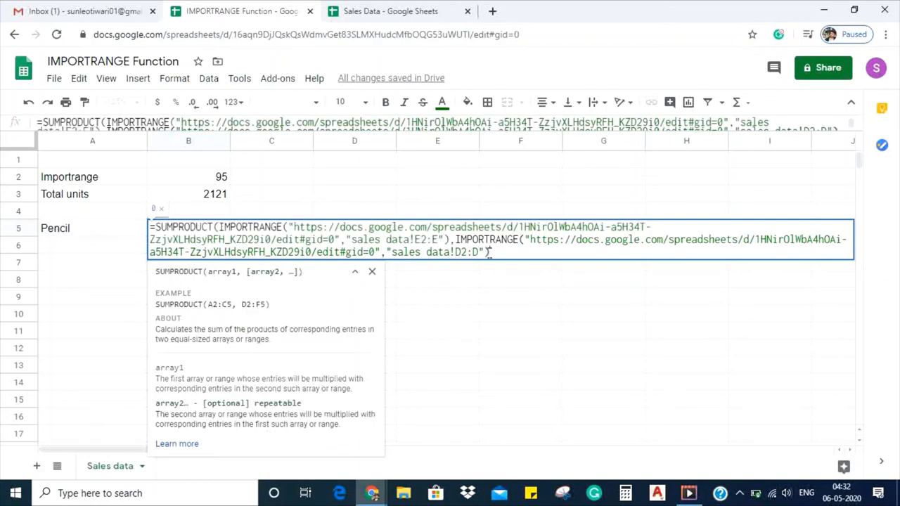
- Complete the B5 formula by setting the second IMPORTRANGE equal to the item label in cell A5
text(=)
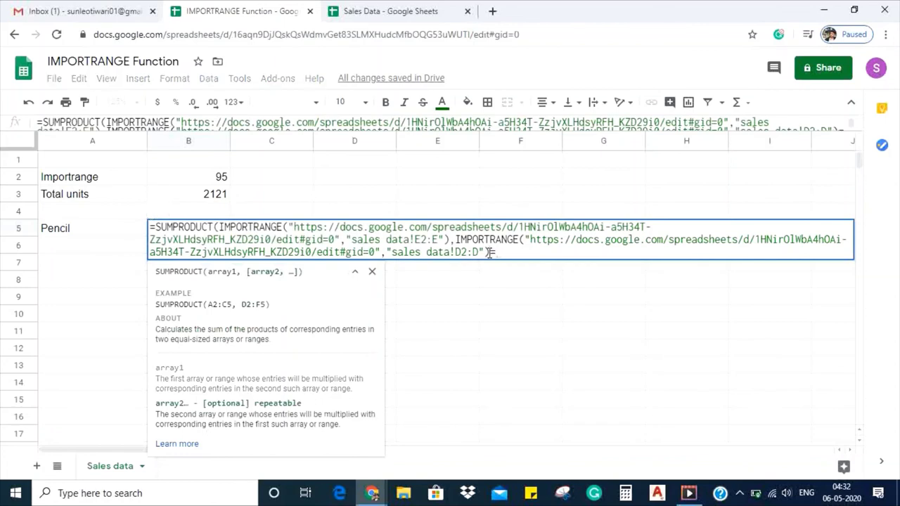
click(134, 234)
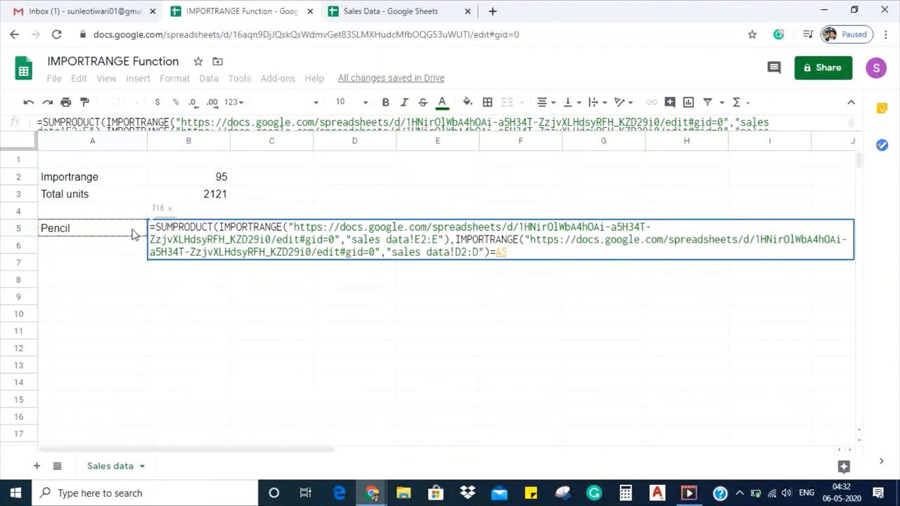
key(Return)
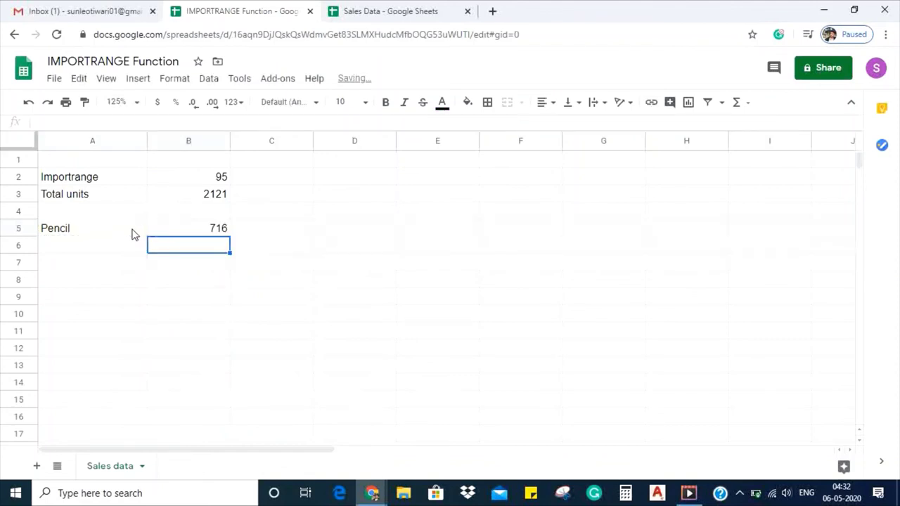
click(174, 230)
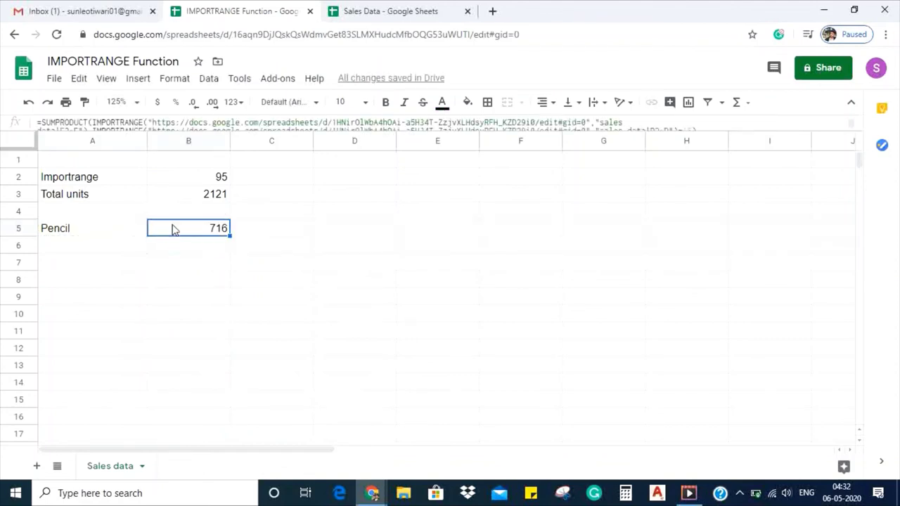
- Select cell A6 for the next label and examine the entries in the Item column of the Sales Data spreadsheet
click(84, 252)
click(401, 11)
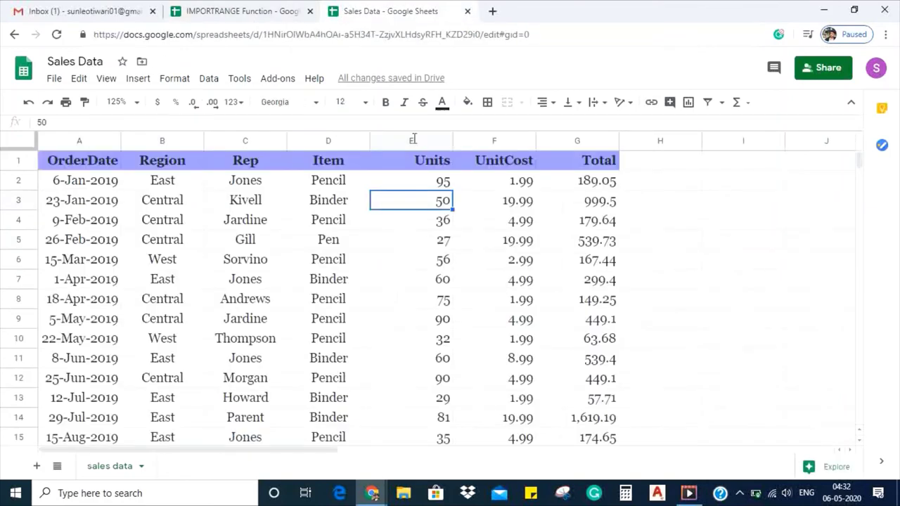
click(336, 181)
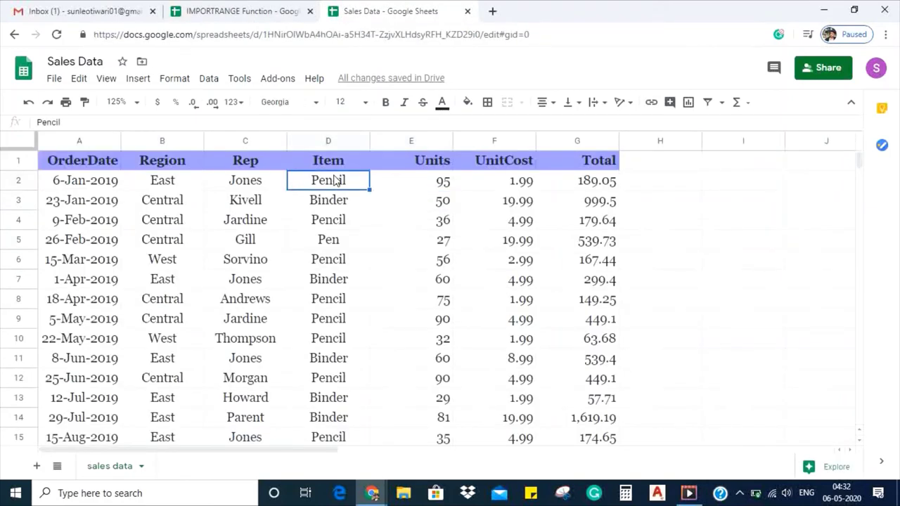
key(Down)
key(Down)
key(Down)
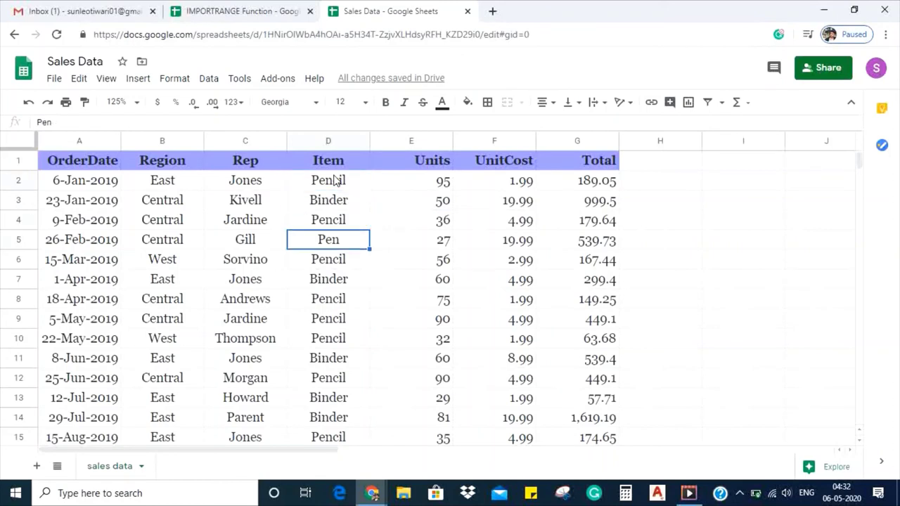
key(Down)
key(Down)
key(Down)
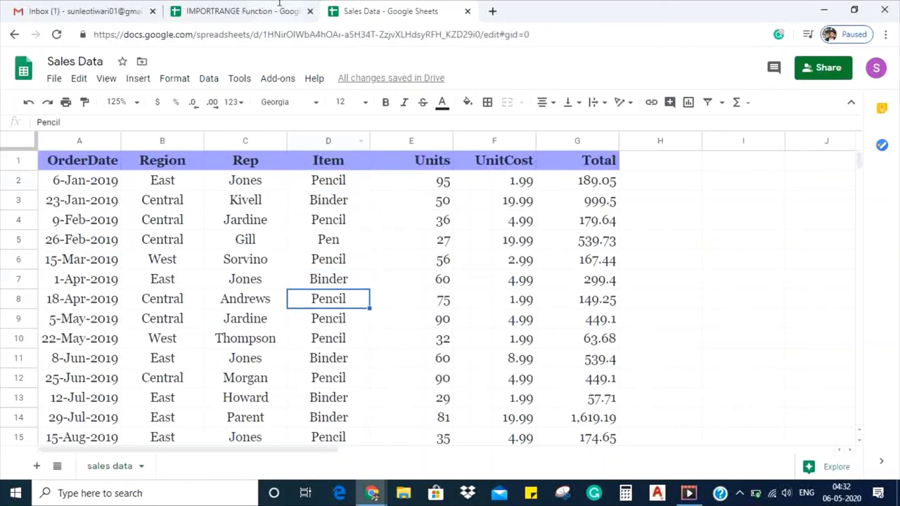
- Back in the IMPORTRANGE Function spreadsheet, enter the labels Binder in cell A6 and Pen in cell A7
click(265, 7)
text(B)
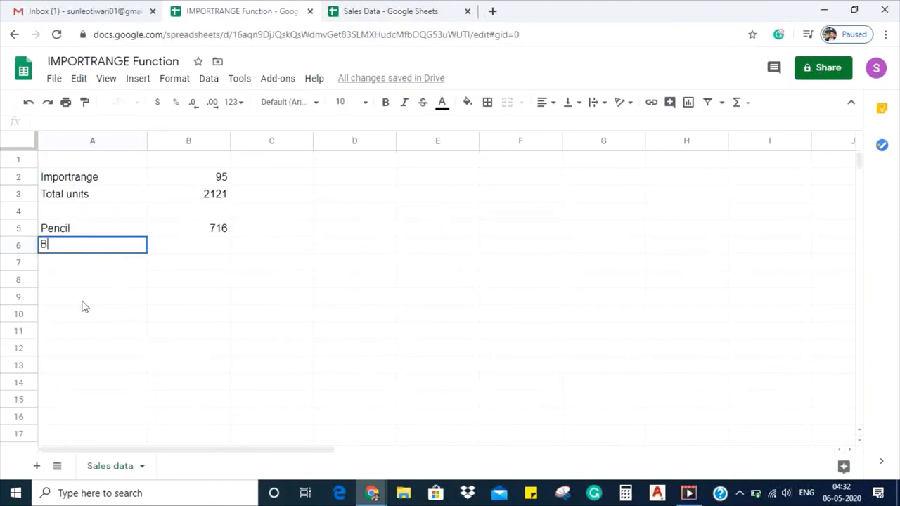
text(inder)
key(Return)
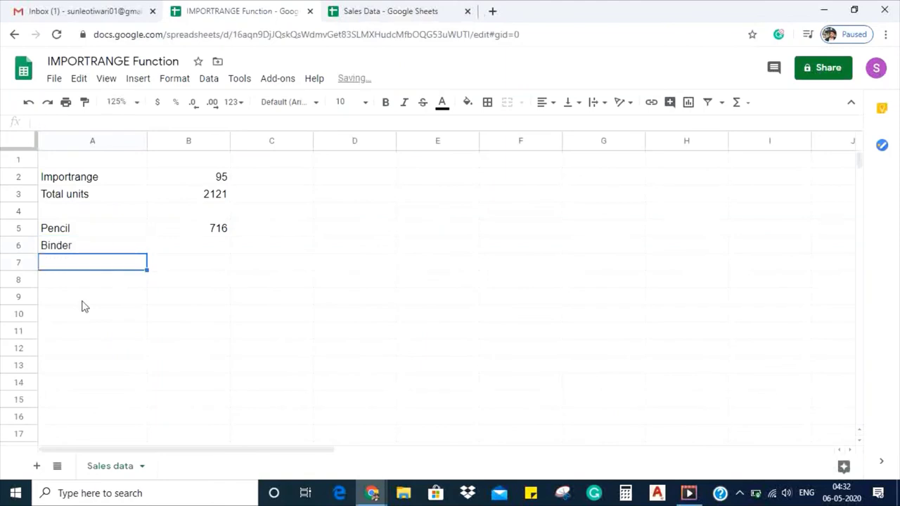
text(Pen)
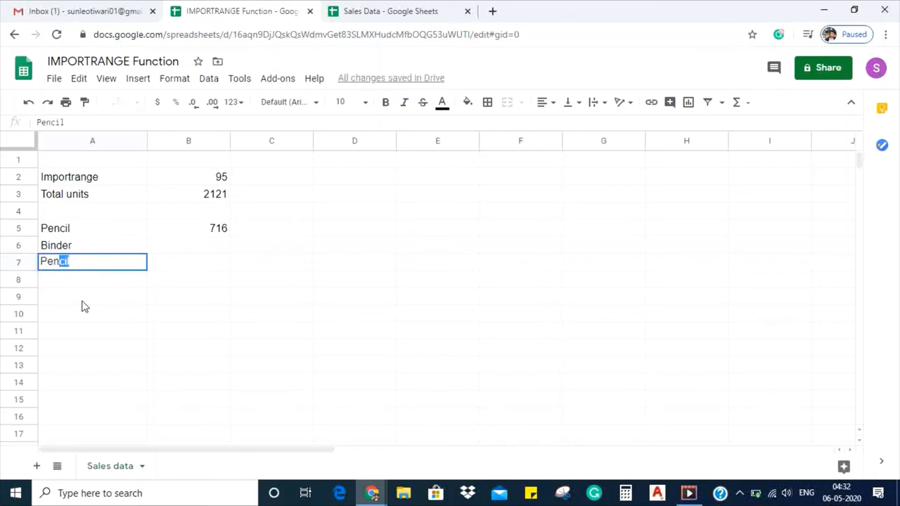
key(BackSpace)
- Fill the B5 formula down through B7 for Binder and Pen, and glance at the Sales Data source
click(194, 233)
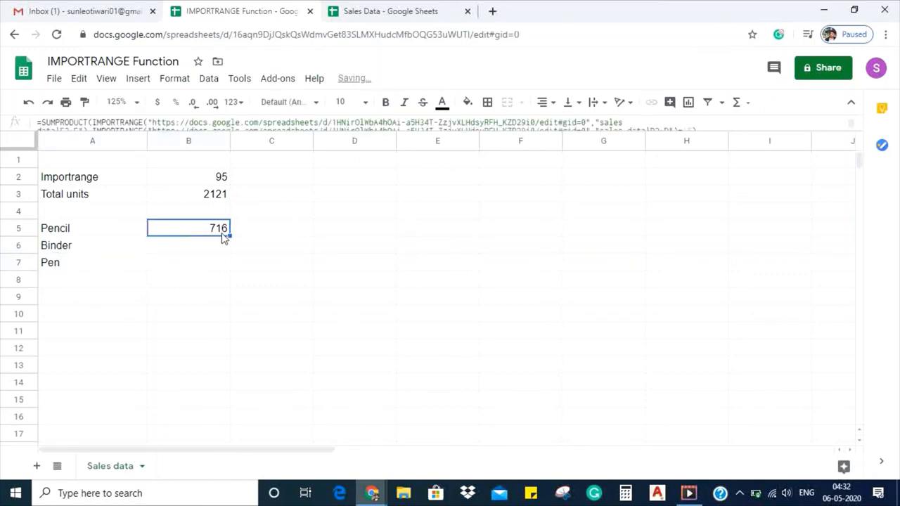
drag(231, 237, 231, 258)
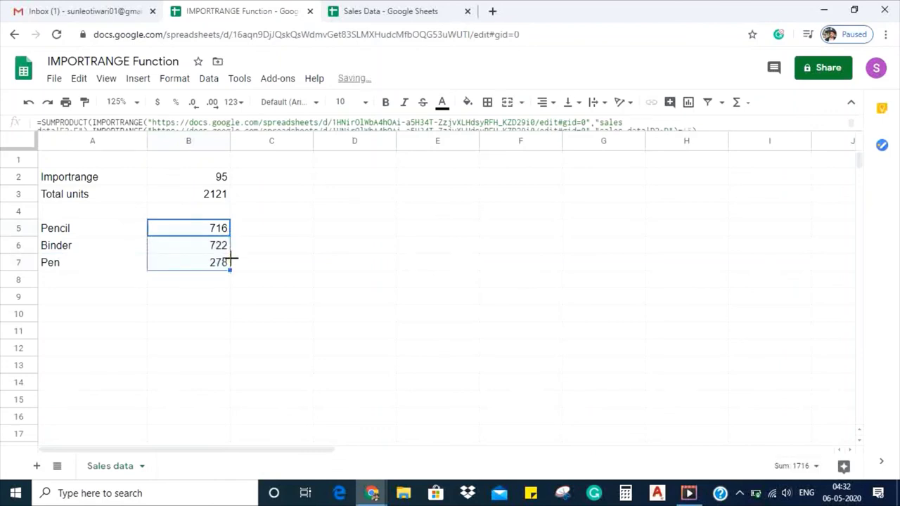
click(252, 262)
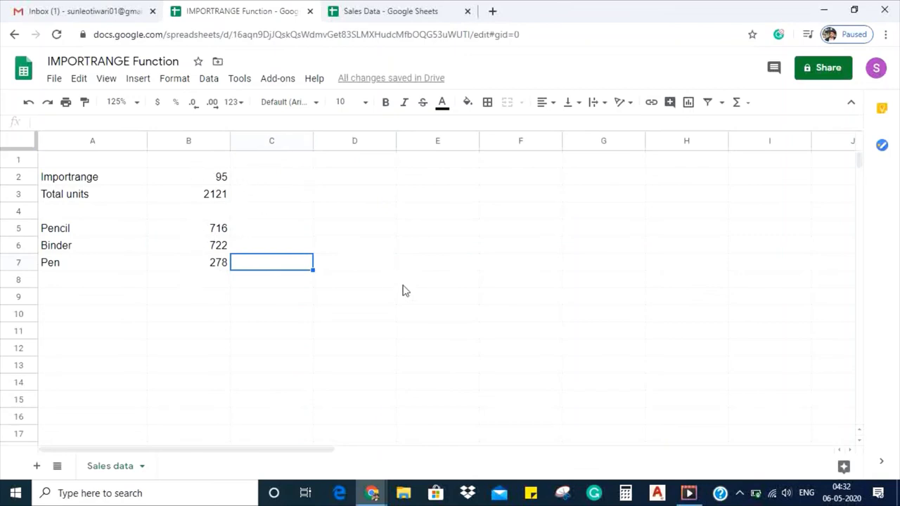
click(370, 8)
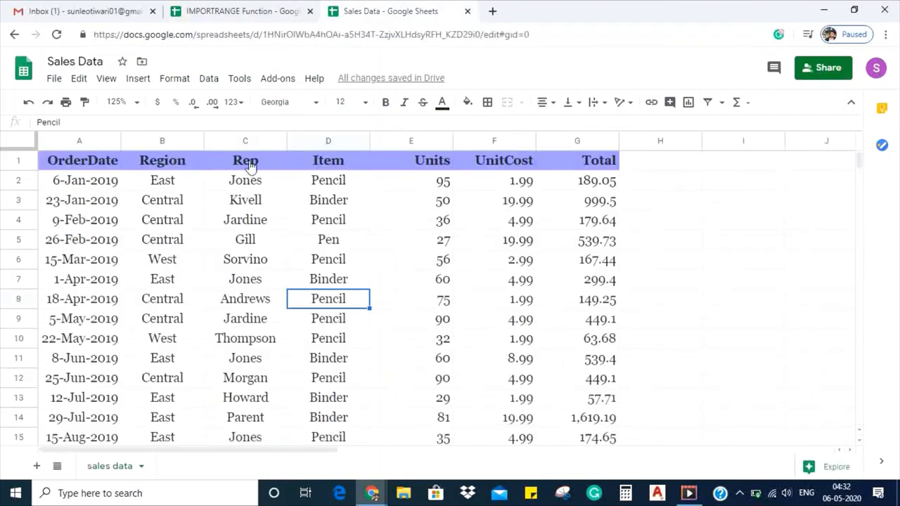
click(239, 11)
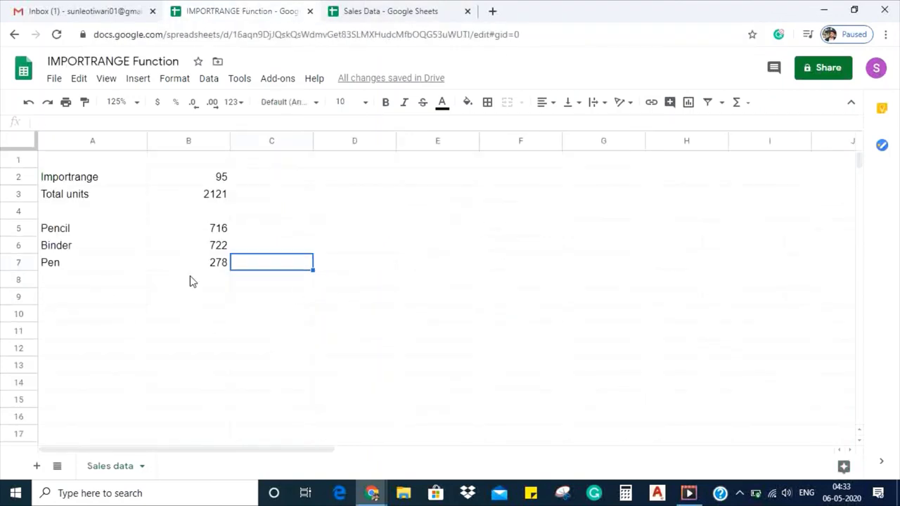